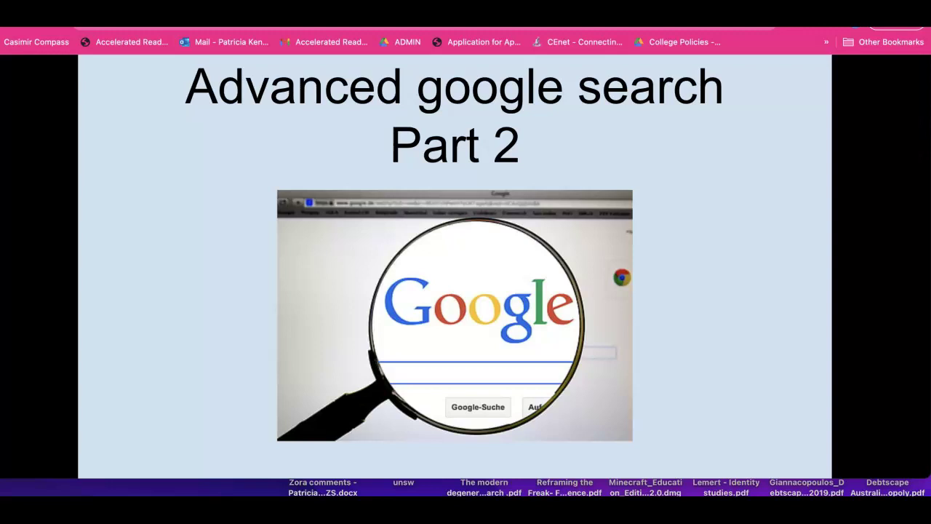
Advance to the Research question example 2 slide and open its pandemic link.
{"action": "mouse_move", "coordinate": [228, 461]}
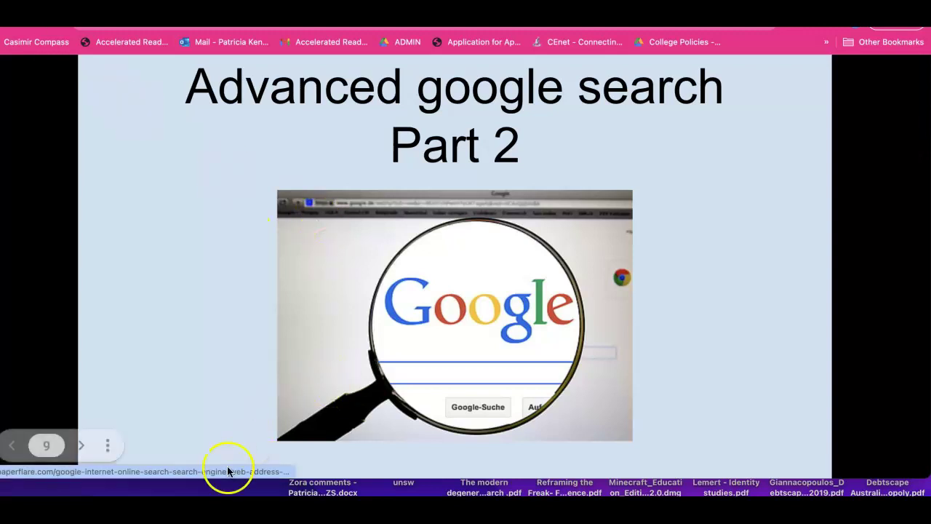
{"action": "left_click", "coordinate": [81, 448]}
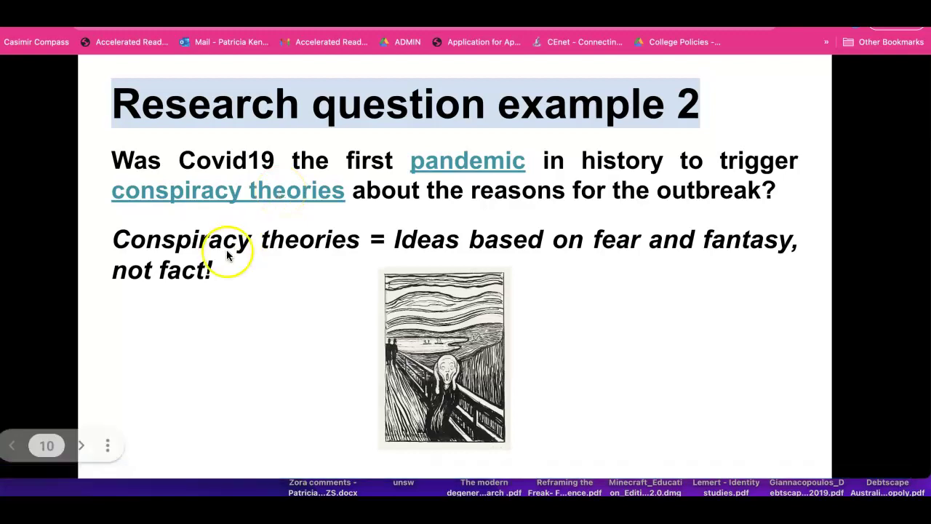
{"action": "left_click", "coordinate": [437, 163]}
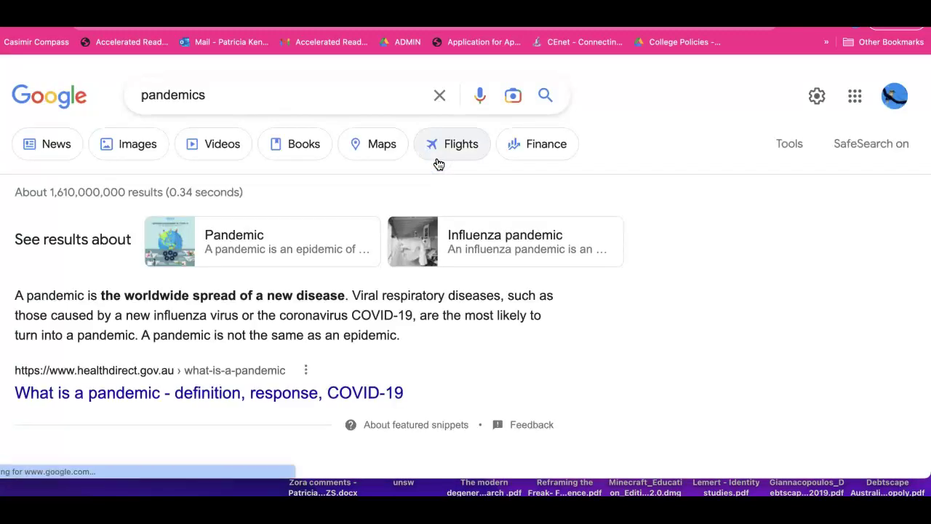
Examine the pandemics search results, from the featured definition through the listed sources to Top stories.
{"action": "scroll", "coordinate": [317, 269], "scroll_direction": "down", "scroll_amount": 2}
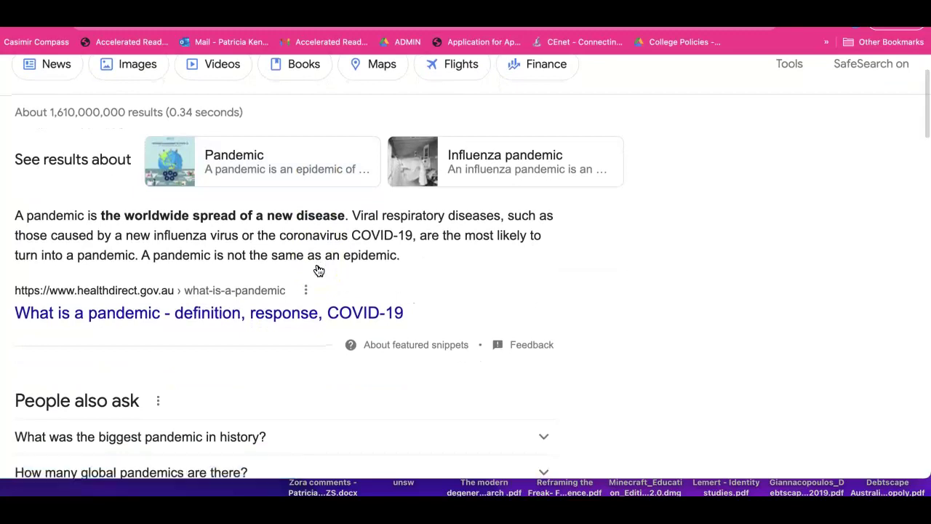
{"action": "scroll", "coordinate": [318, 270], "scroll_direction": "down", "scroll_amount": 2}
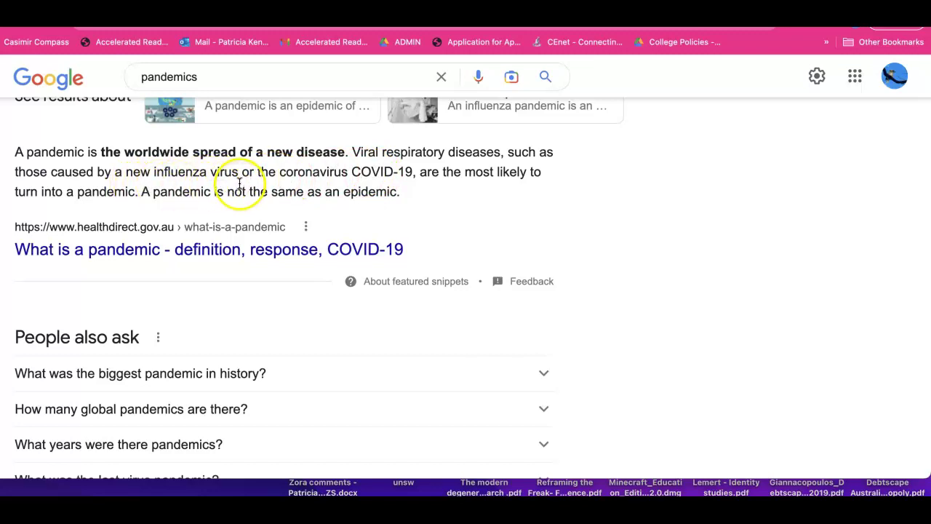
{"action": "scroll", "coordinate": [290, 229], "scroll_direction": "down", "scroll_amount": 1}
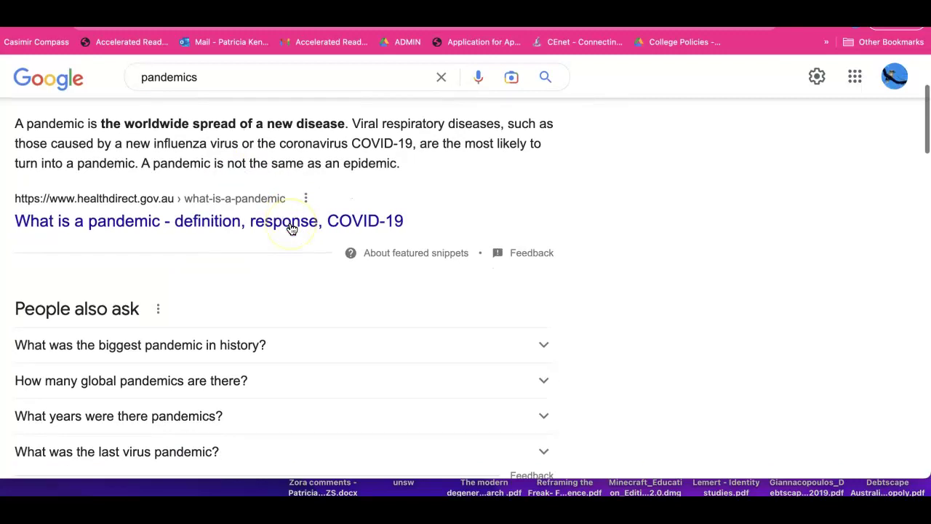
{"action": "scroll", "coordinate": [320, 253], "scroll_direction": "down", "scroll_amount": 3}
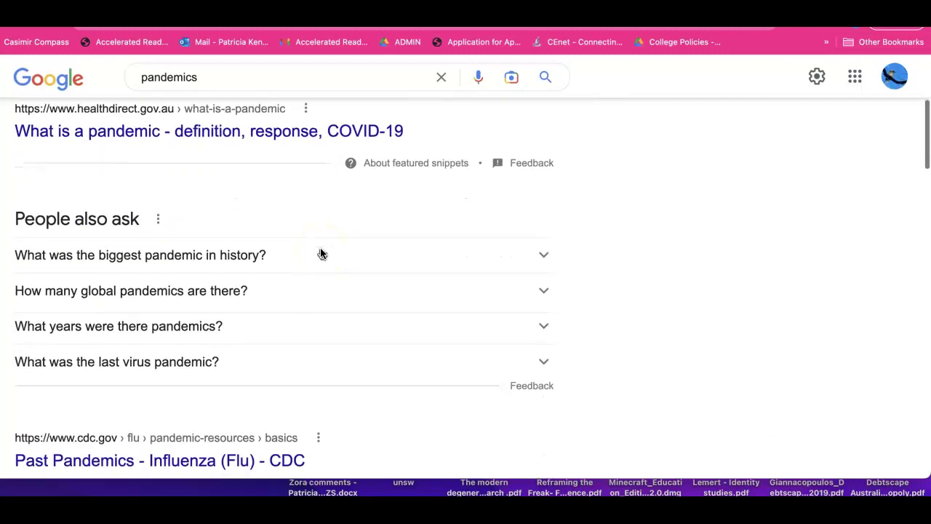
{"action": "scroll", "coordinate": [320, 252], "scroll_direction": "up", "scroll_amount": 2}
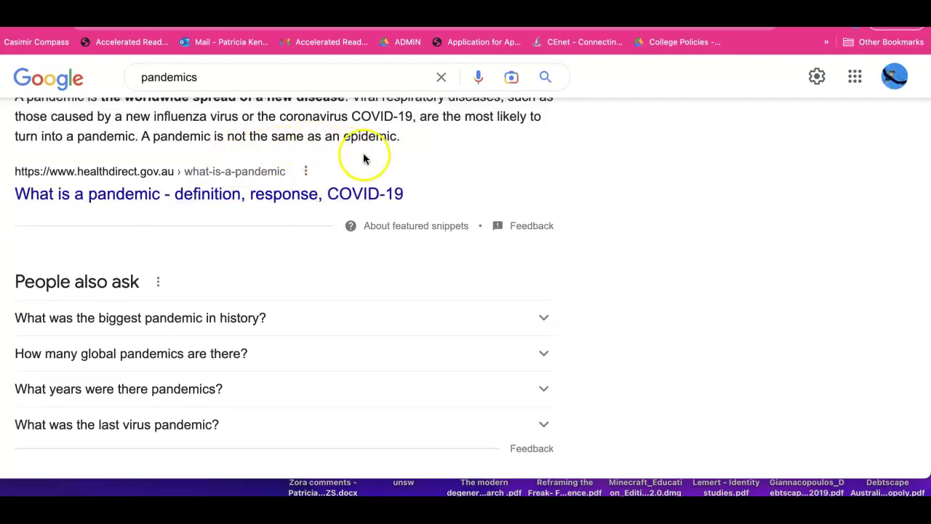
{"action": "scroll", "coordinate": [369, 290], "scroll_direction": "down", "scroll_amount": 5}
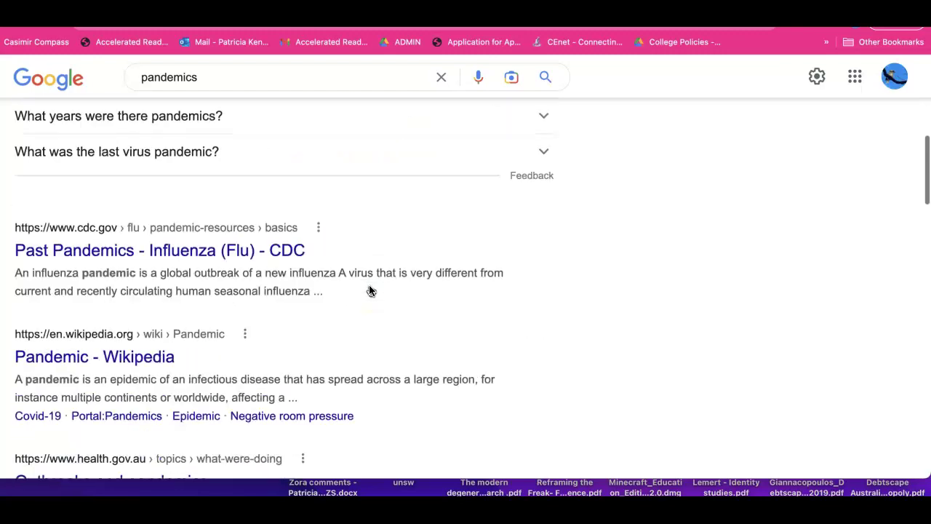
{"action": "scroll", "coordinate": [369, 290], "scroll_direction": "down", "scroll_amount": 1}
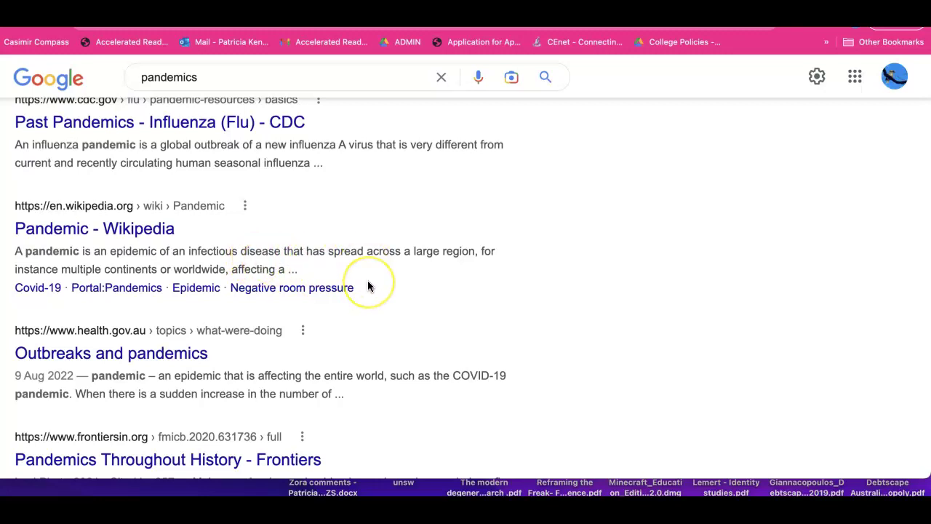
{"action": "scroll", "coordinate": [367, 286], "scroll_direction": "down", "scroll_amount": 2}
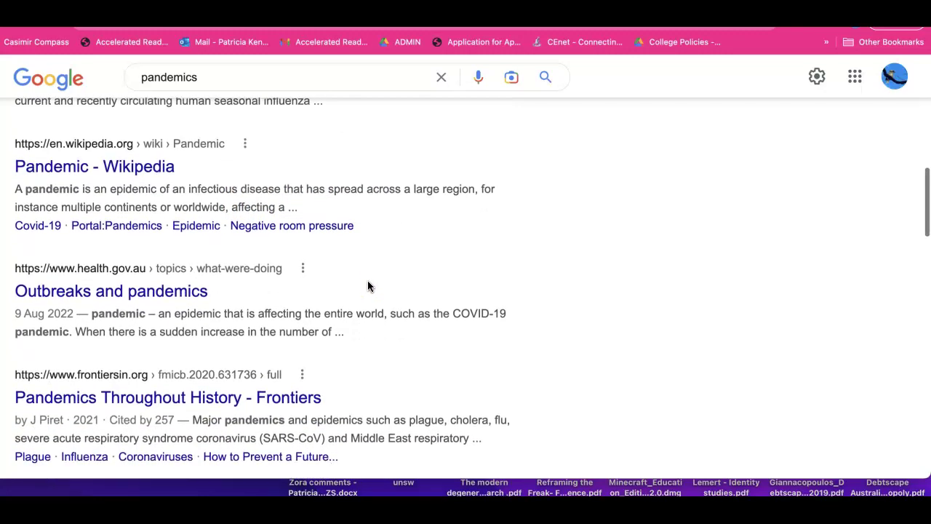
{"action": "scroll", "coordinate": [299, 254], "scroll_direction": "down", "scroll_amount": 2}
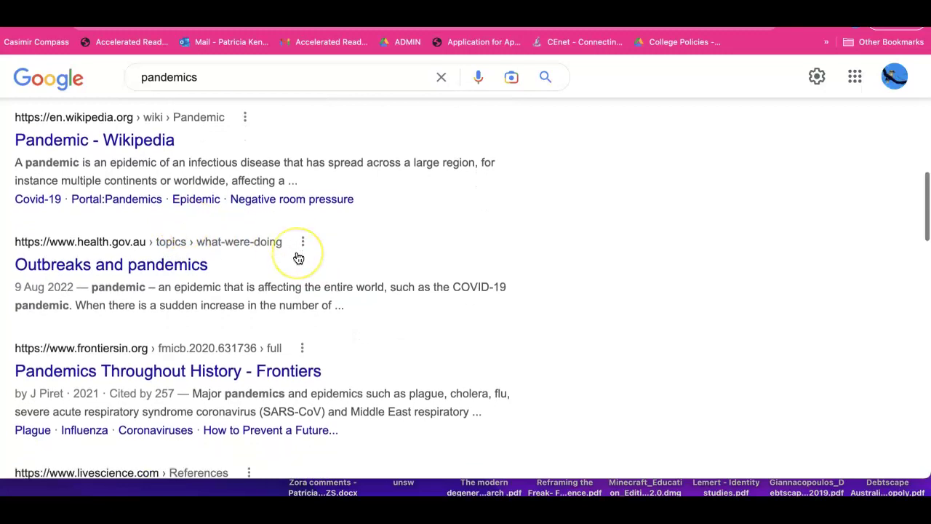
{"action": "scroll", "coordinate": [298, 258], "scroll_direction": "down", "scroll_amount": 2}
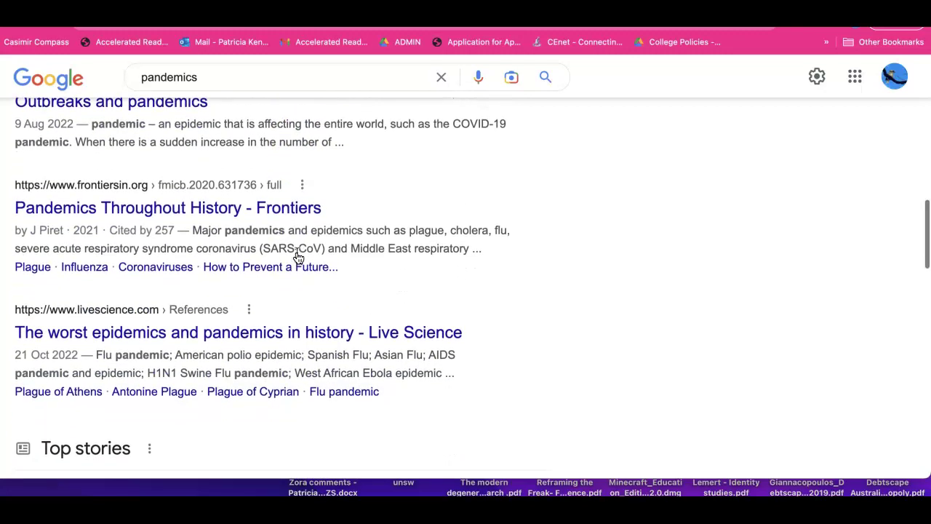
{"action": "scroll", "coordinate": [297, 254], "scroll_direction": "down", "scroll_amount": 1}
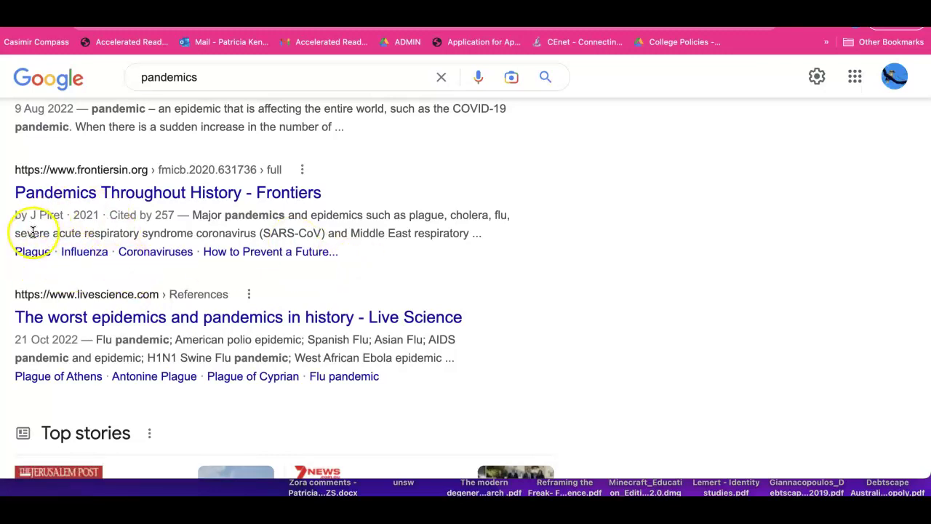
{"action": "scroll", "coordinate": [111, 379], "scroll_direction": "down", "scroll_amount": 1}
{"action": "scroll", "coordinate": [112, 379], "scroll_direction": "down", "scroll_amount": 1}
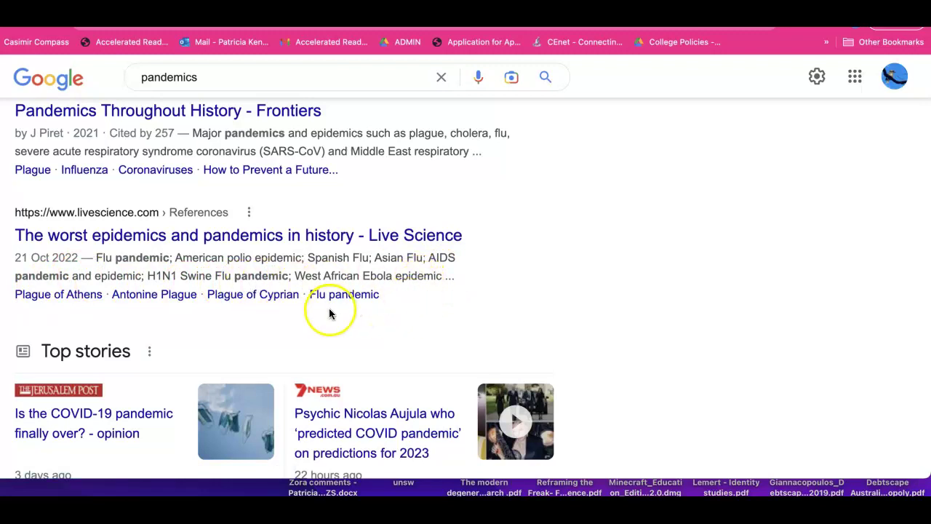
{"action": "scroll", "coordinate": [225, 309], "scroll_direction": "down", "scroll_amount": 2}
{"action": "scroll", "coordinate": [225, 307], "scroll_direction": "up", "scroll_amount": 3}
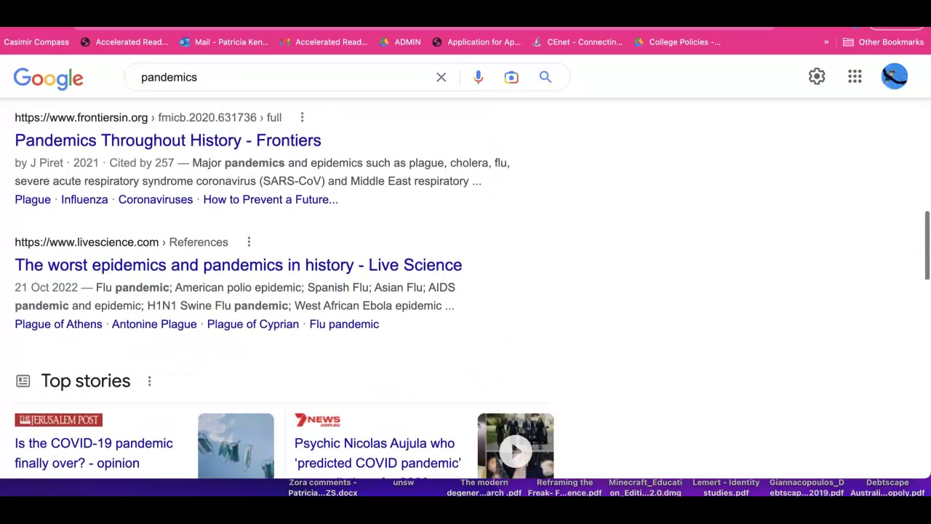
Return to the research question slide, open its conspiracy theories link and read through the definitions in the results.
{"action": "key", "text": "ctrl+Tab"}
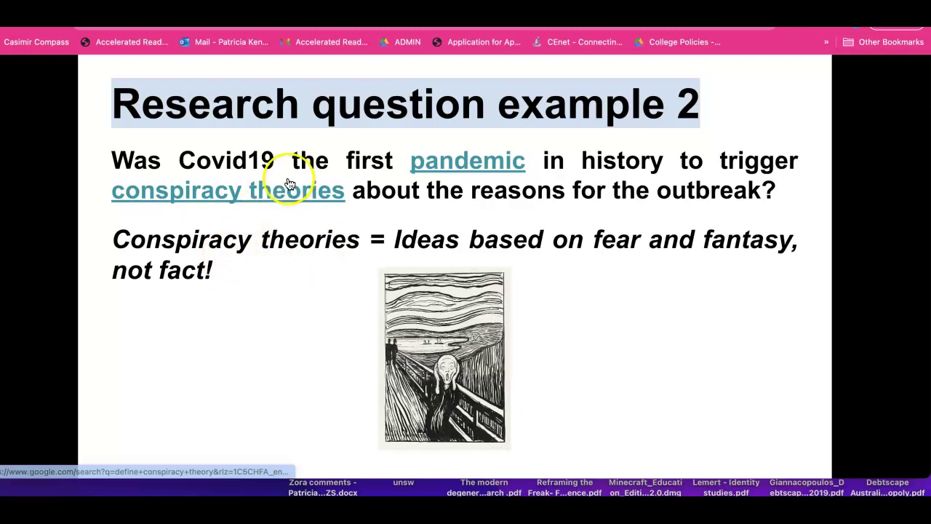
{"action": "left_click", "coordinate": [278, 200]}
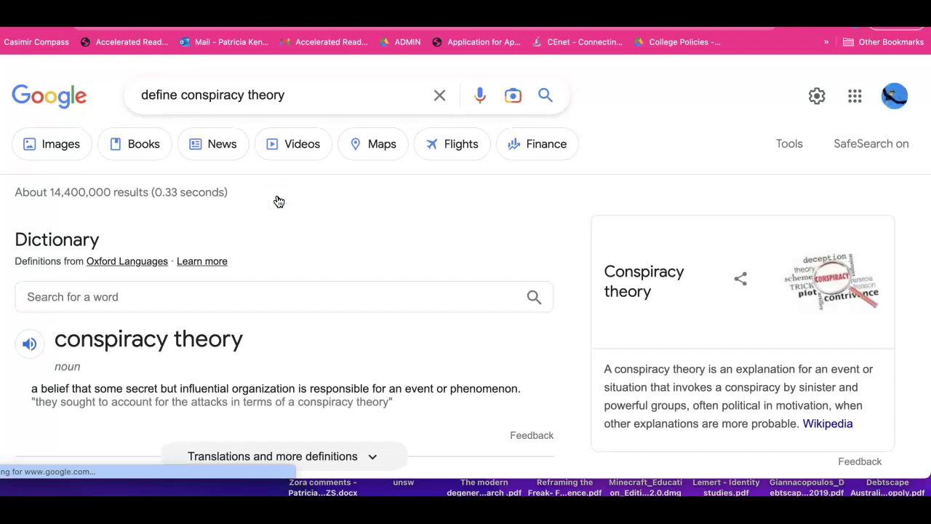
{"action": "scroll", "coordinate": [293, 270], "scroll_direction": "down", "scroll_amount": 2}
{"action": "scroll", "coordinate": [293, 269], "scroll_direction": "down", "scroll_amount": 2}
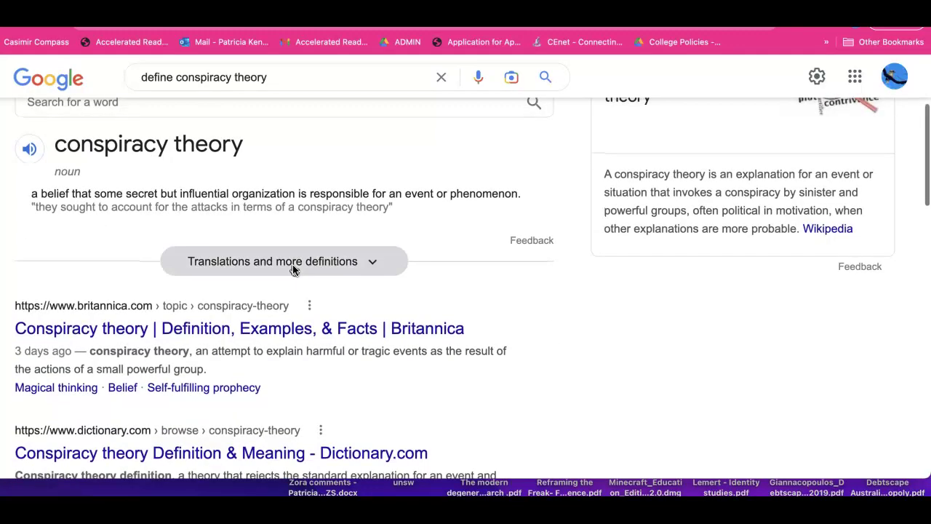
{"action": "scroll", "coordinate": [297, 328], "scroll_direction": "down", "scroll_amount": 1}
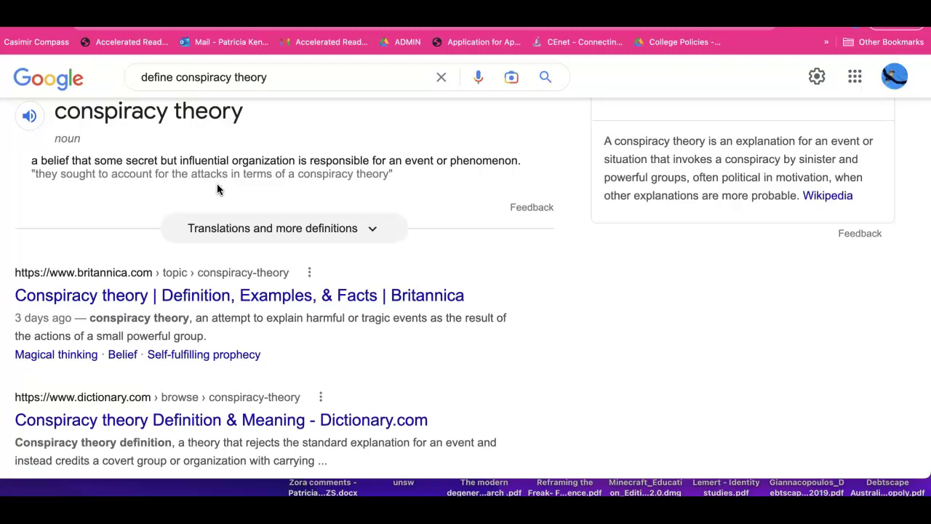
{"action": "scroll", "coordinate": [195, 188], "scroll_direction": "down", "scroll_amount": 1}
{"action": "scroll", "coordinate": [196, 188], "scroll_direction": "down", "scroll_amount": 1}
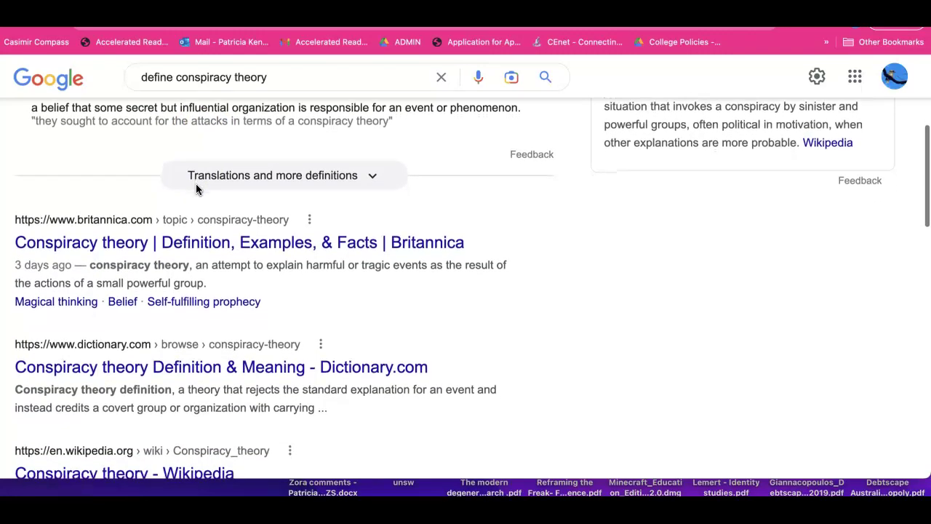
{"action": "scroll", "coordinate": [235, 298], "scroll_direction": "down", "scroll_amount": 5}
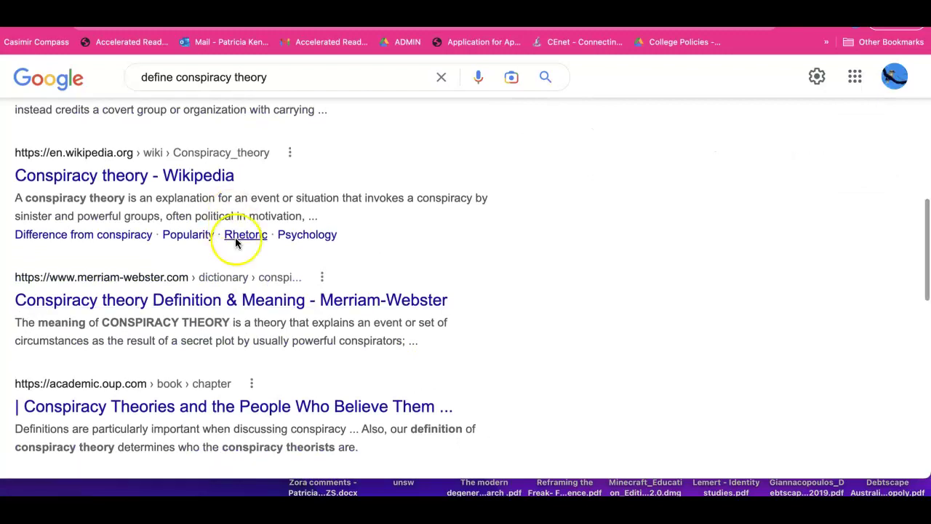
{"action": "scroll", "coordinate": [235, 237], "scroll_direction": "up", "scroll_amount": 2}
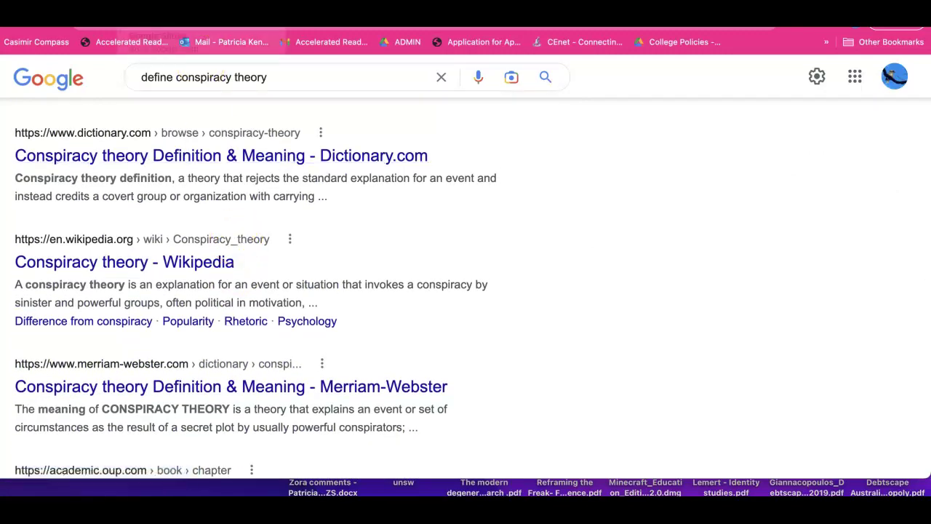
Return to the presentation and go through the Search terms and template slides to the Search strategy 1 instructions.
{"action": "left_click", "coordinate": [168, 14]}
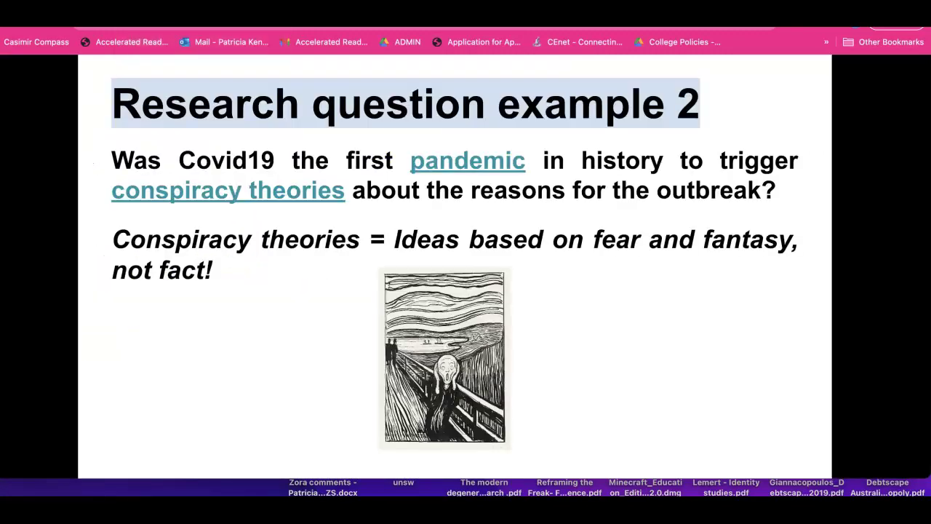
{"action": "key", "text": "Right"}
{"action": "left_click", "coordinate": [386, 348]}
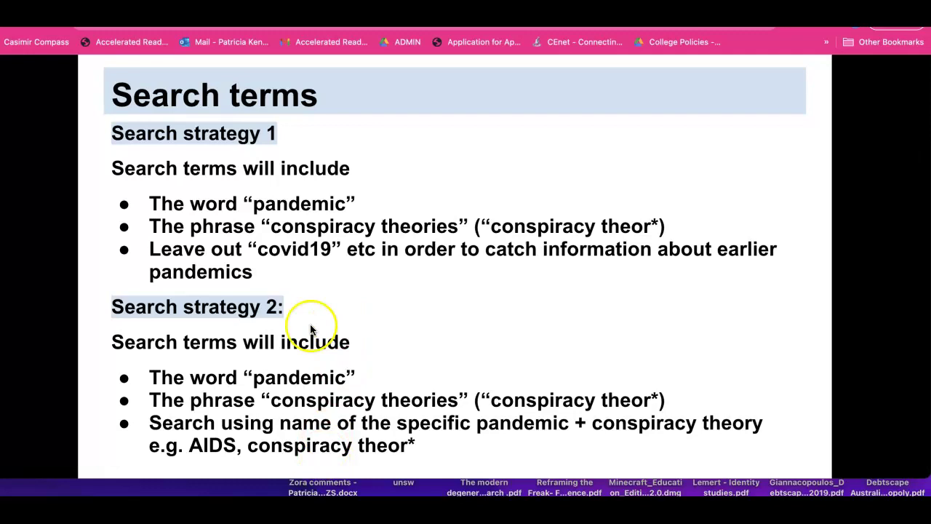
{"action": "left_click", "coordinate": [83, 446]}
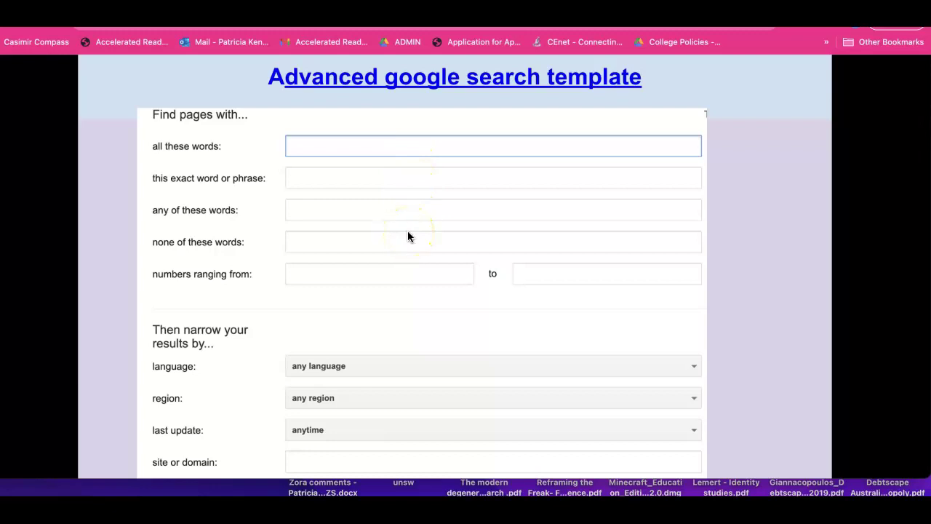
{"action": "left_click", "coordinate": [405, 269]}
{"action": "key", "text": "Right"}
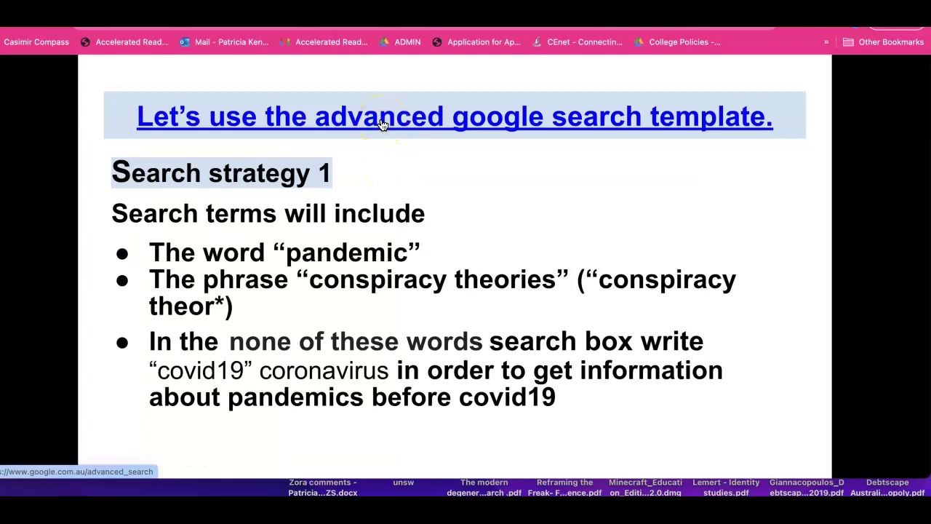
{"action": "left_click", "coordinate": [333, 221]}
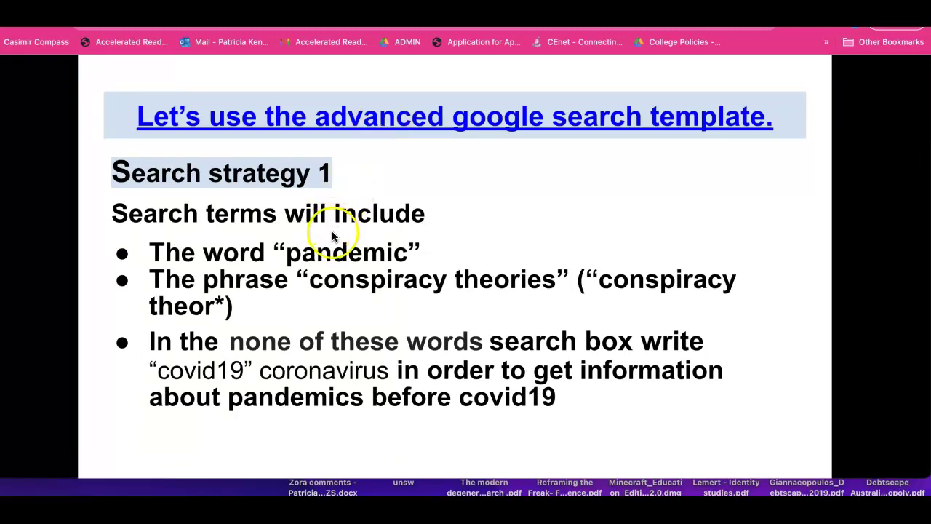
{"action": "left_click", "coordinate": [333, 282]}
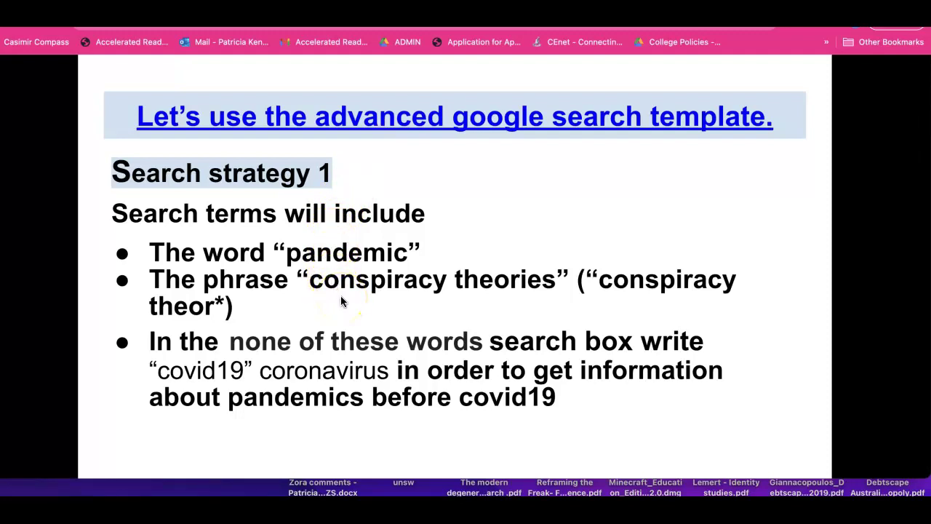
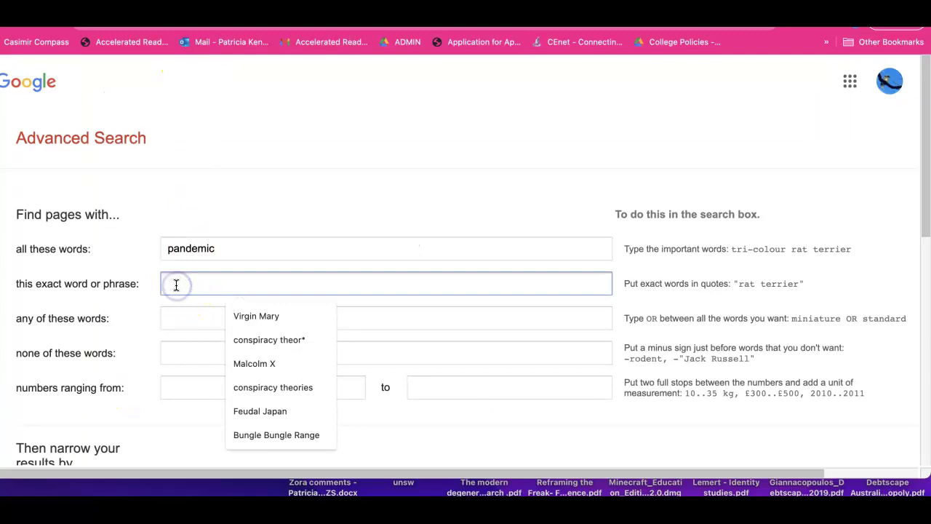
Set the exact word or phrase to conspiracy theor* in the Advanced Search form.
{"action": "type", "text": "consp"}
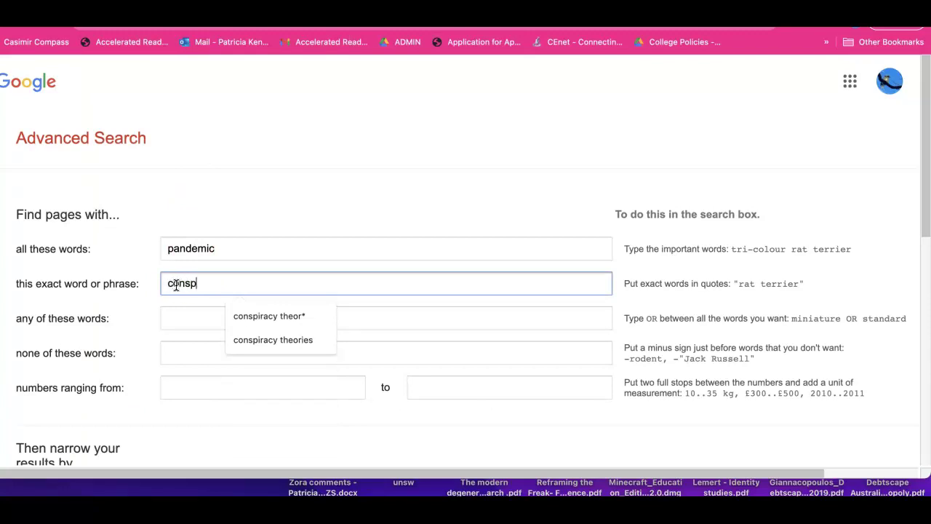
{"action": "type", "text": "iracy theor*"}
{"action": "left_click", "coordinate": [280, 316]}
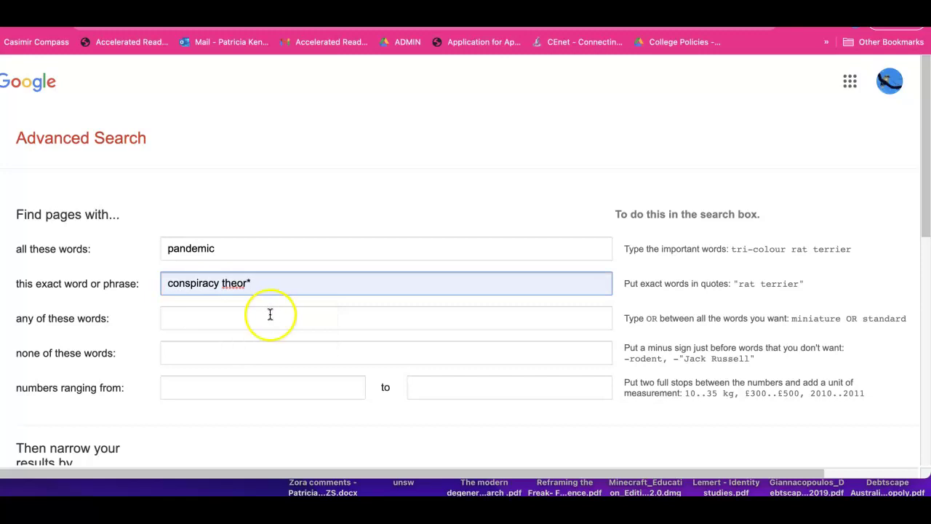
Exclude the words covid19, coronavirus and corona in the Advanced Search form.
{"action": "left_click", "coordinate": [176, 355]}
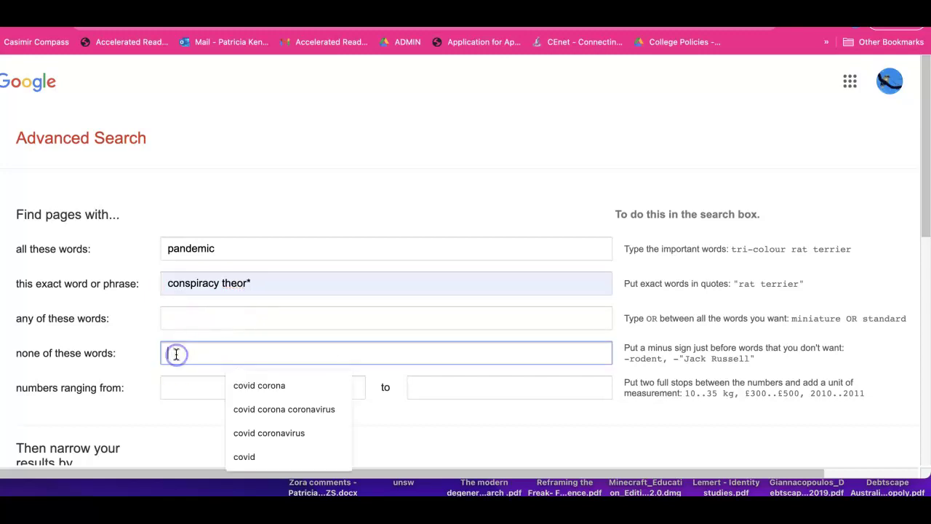
{"action": "type", "text": "covid"}
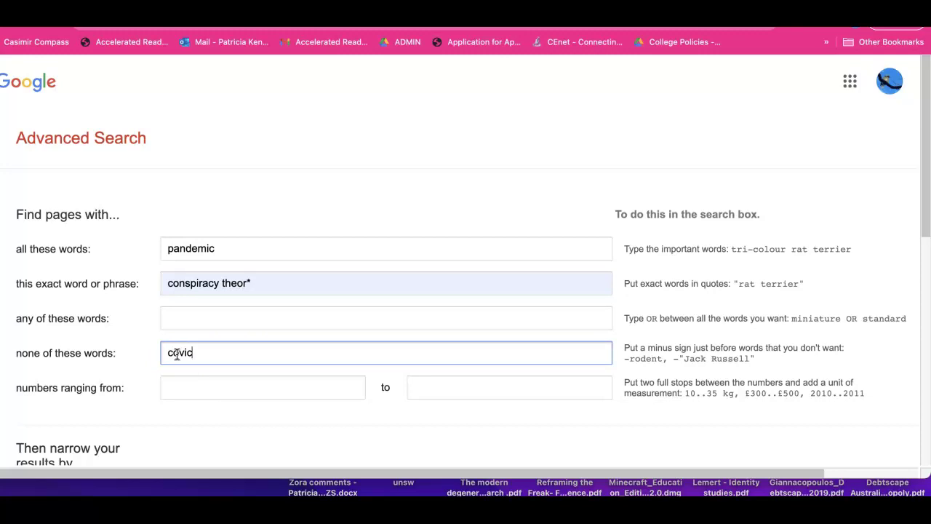
{"action": "key", "text": "BackSpace"}
{"action": "type", "text": "d10 con"}
{"action": "key", "text": "BackSpace"}
{"action": "type", "text": "ronavirus coro"}
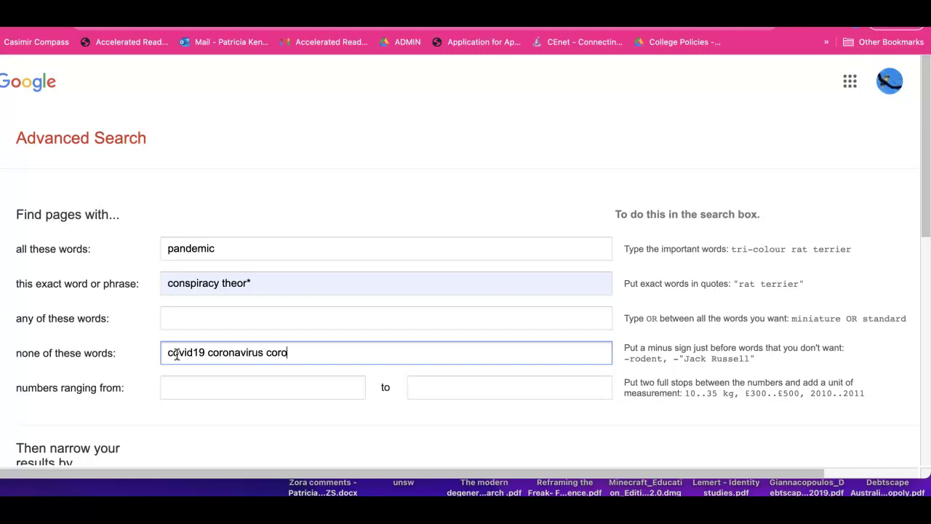
{"action": "type", "text": "na"}
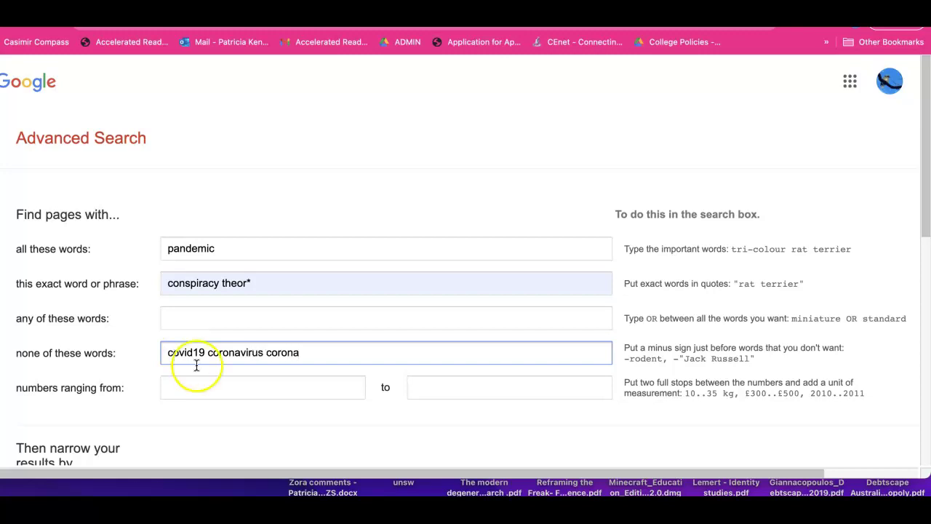
Run the Advanced Search with the narrowing filters left at their defaults and look through the first results for covid-related pages.
{"action": "scroll", "coordinate": [205, 376], "scroll_direction": "down", "scroll_amount": 2}
{"action": "scroll", "coordinate": [205, 376], "scroll_direction": "down", "scroll_amount": 3}
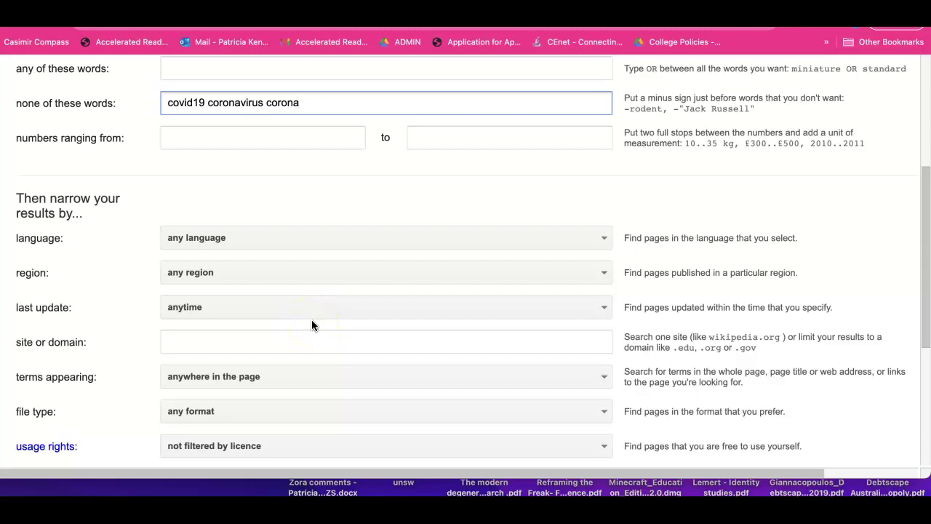
{"action": "scroll", "coordinate": [311, 324], "scroll_direction": "down", "scroll_amount": 2}
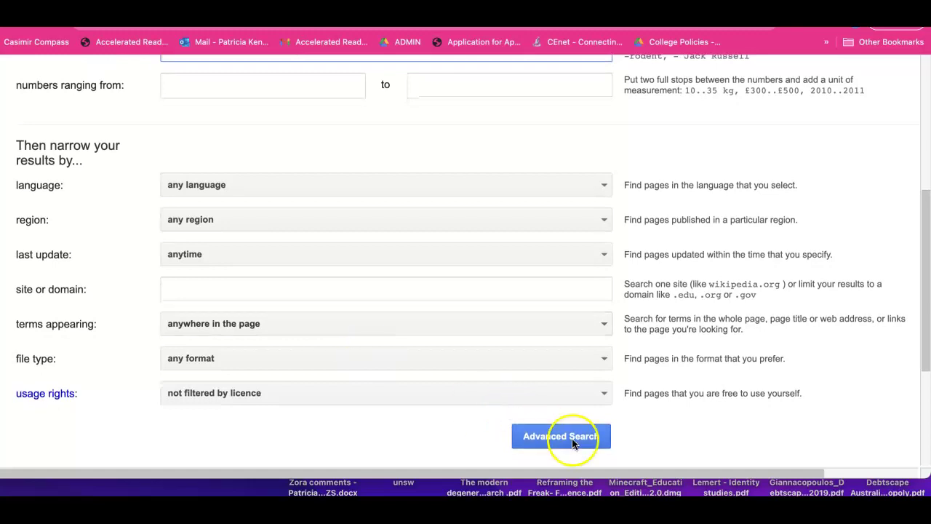
{"action": "left_click", "coordinate": [547, 436]}
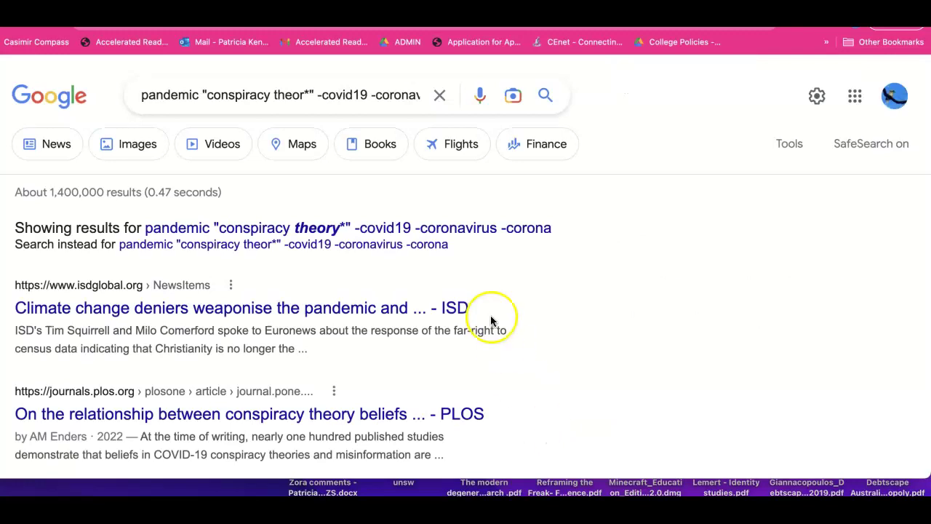
{"action": "scroll", "coordinate": [490, 316], "scroll_direction": "down", "scroll_amount": 2}
{"action": "scroll", "coordinate": [490, 318], "scroll_direction": "down", "scroll_amount": 2}
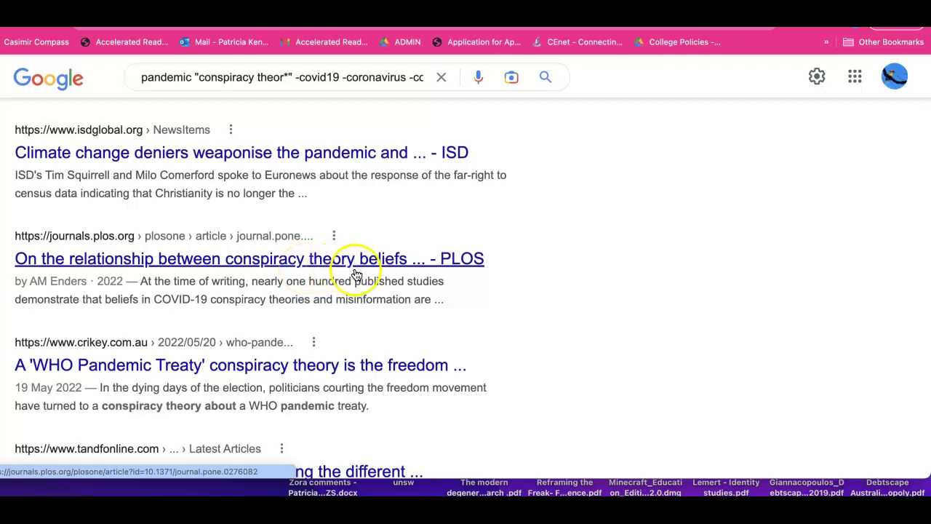
{"action": "scroll", "coordinate": [336, 318], "scroll_direction": "down", "scroll_amount": 2}
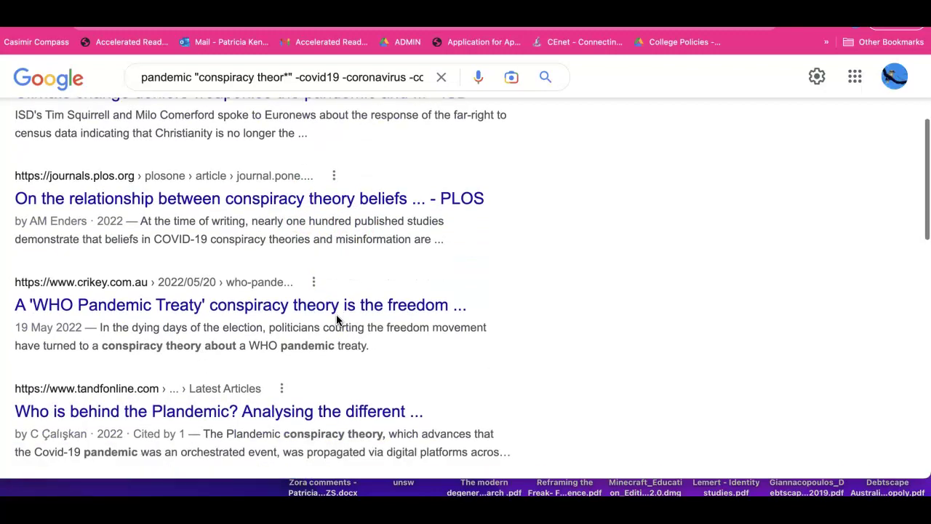
{"action": "scroll", "coordinate": [336, 318], "scroll_direction": "down", "scroll_amount": 2}
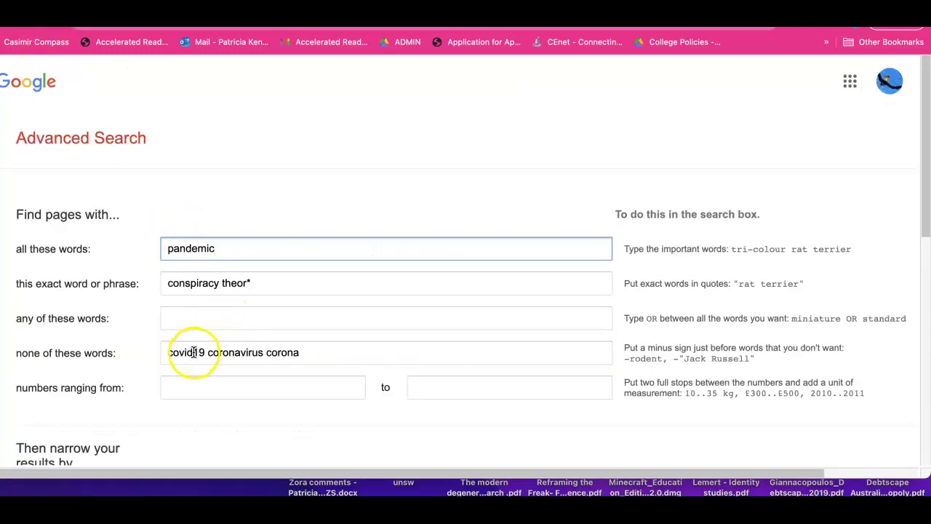
Return to the Advanced Search form, change the excluded word covid19 to covid-19 and rerun the search.
{"action": "left_click", "coordinate": [193, 352]}
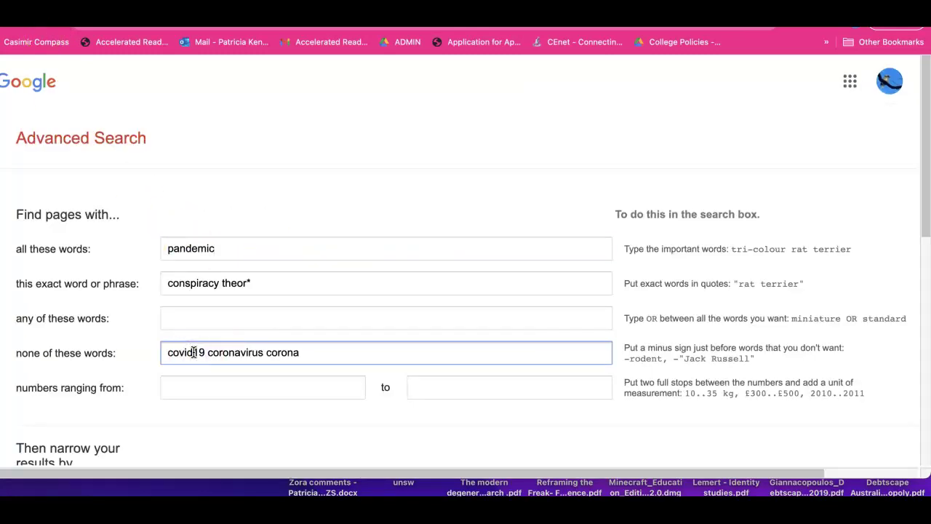
{"action": "scroll", "coordinate": [439, 379], "scroll_direction": "down", "scroll_amount": 3}
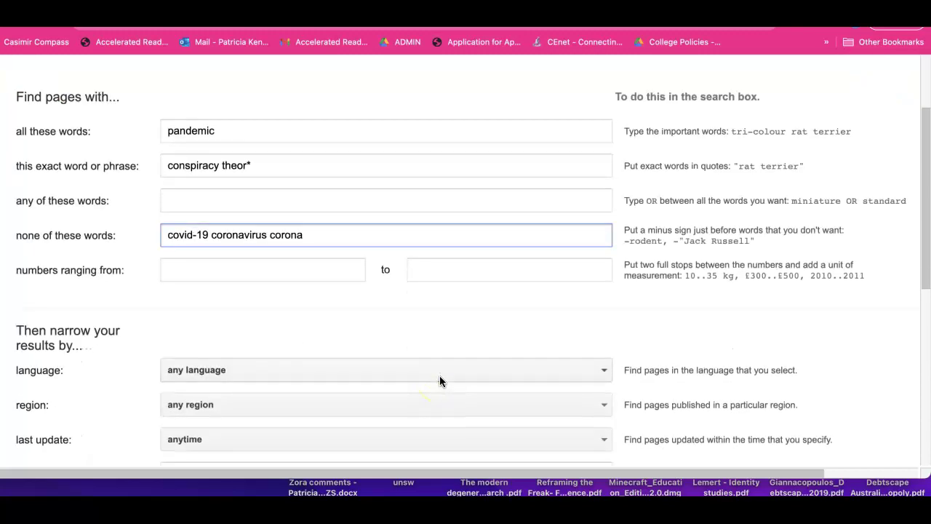
{"action": "scroll", "coordinate": [439, 380], "scroll_direction": "down", "scroll_amount": 5}
{"action": "left_click", "coordinate": [544, 425]}
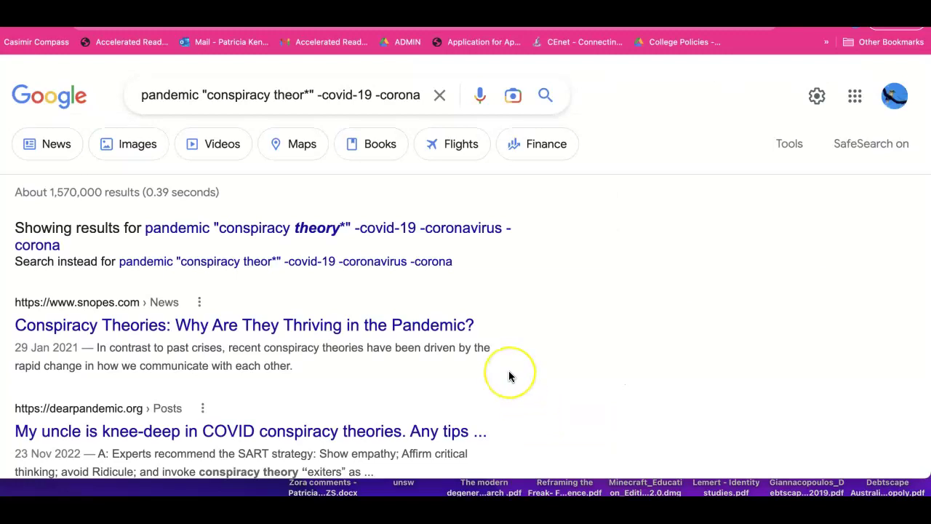
Check the results of the covid-19 exclusion for remaining covid-related pages and return to the Advanced Search form.
{"action": "scroll", "coordinate": [509, 375], "scroll_direction": "down", "scroll_amount": 4}
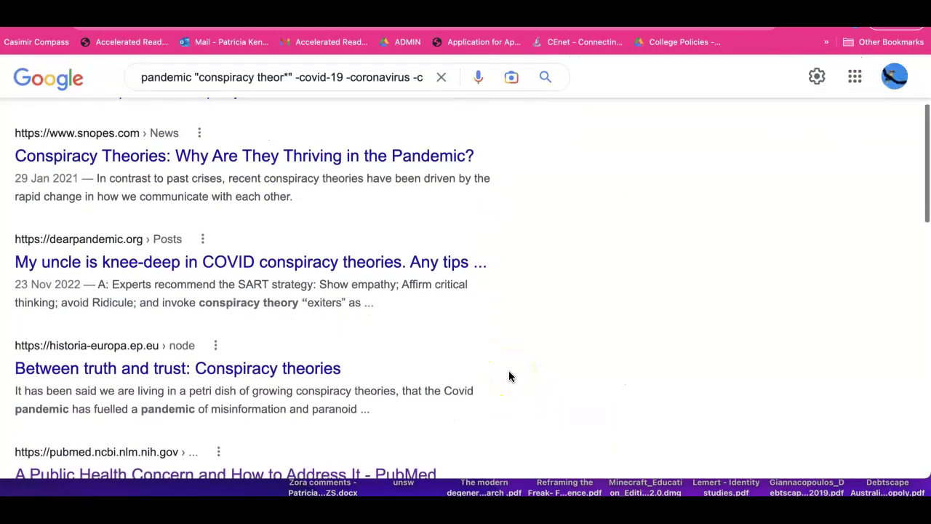
{"action": "scroll", "coordinate": [510, 376], "scroll_direction": "down", "scroll_amount": 1}
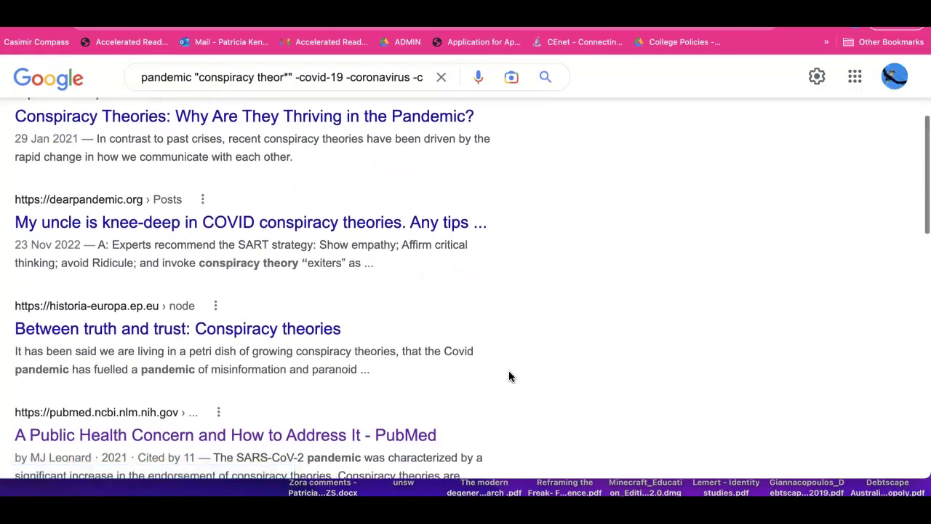
{"action": "scroll", "coordinate": [509, 375], "scroll_direction": "down", "scroll_amount": 3}
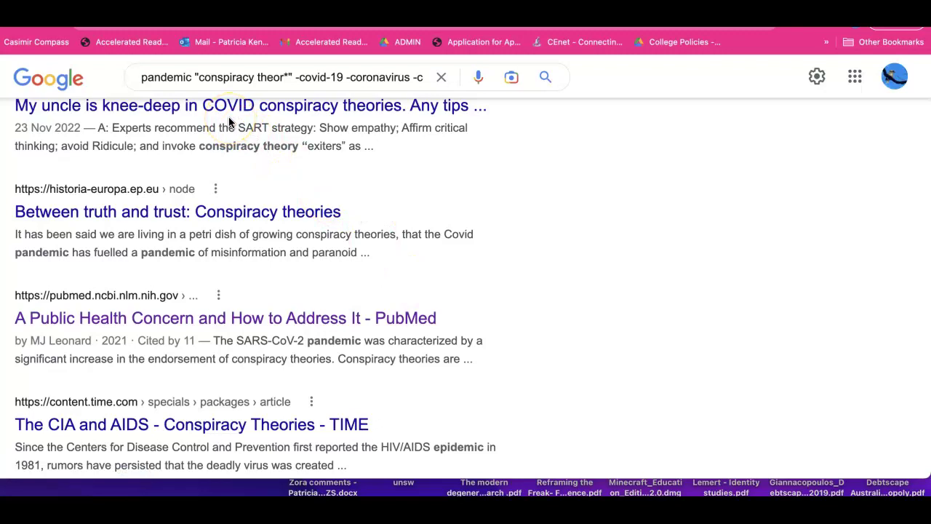
{"action": "scroll", "coordinate": [277, 250], "scroll_direction": "down", "scroll_amount": 2}
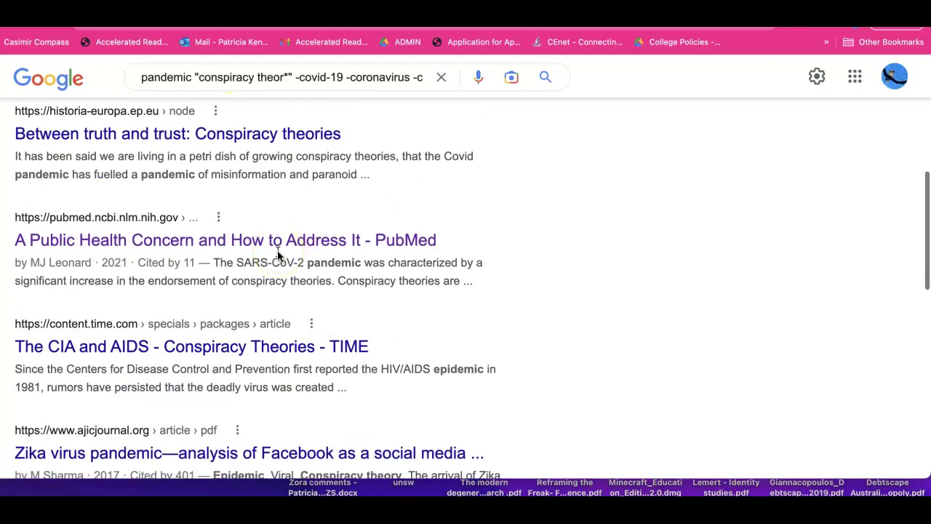
{"action": "scroll", "coordinate": [277, 253], "scroll_direction": "down", "scroll_amount": 2}
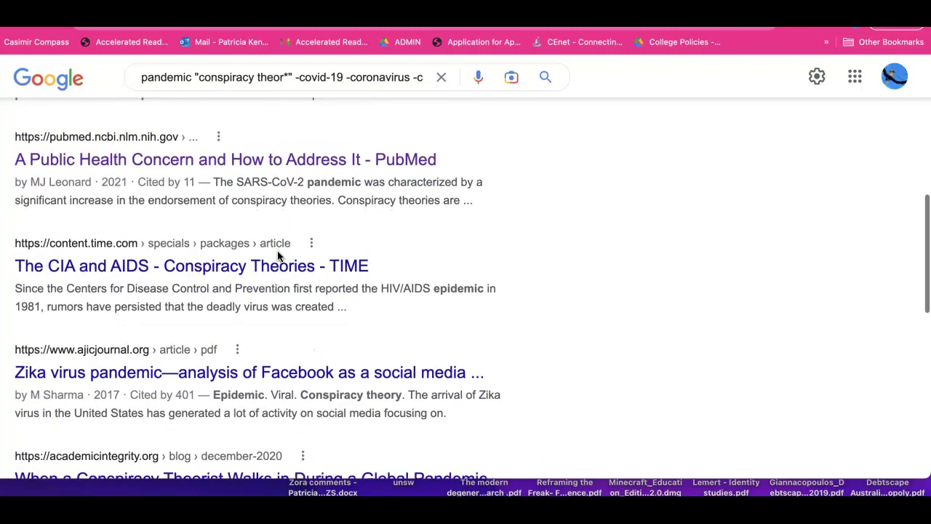
{"action": "scroll", "coordinate": [279, 254], "scroll_direction": "down", "scroll_amount": 2}
{"action": "scroll", "coordinate": [277, 251], "scroll_direction": "up", "scroll_amount": 10}
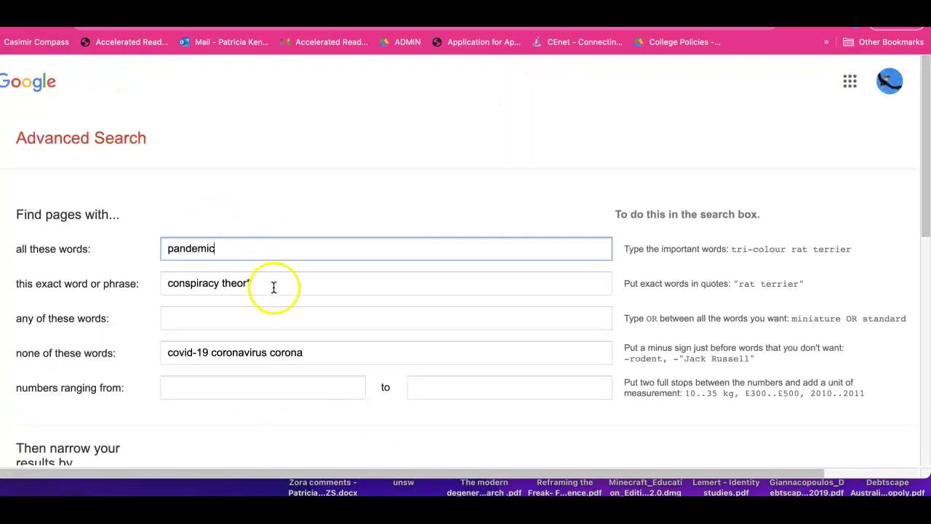
Add covid to the excluded words and run the search again.
{"action": "left_click", "coordinate": [309, 352]}
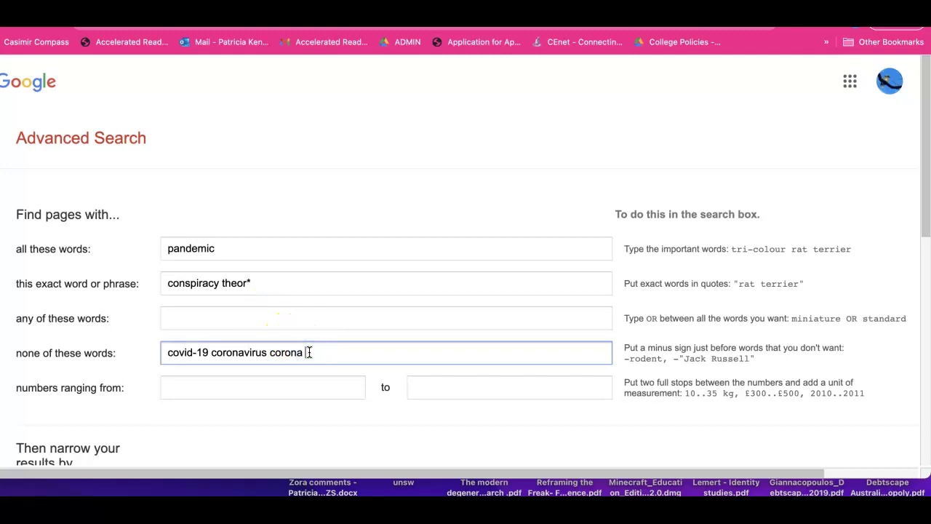
{"action": "type", "text": "covid"}
{"action": "scroll", "coordinate": [309, 352], "scroll_direction": "down", "scroll_amount": 5}
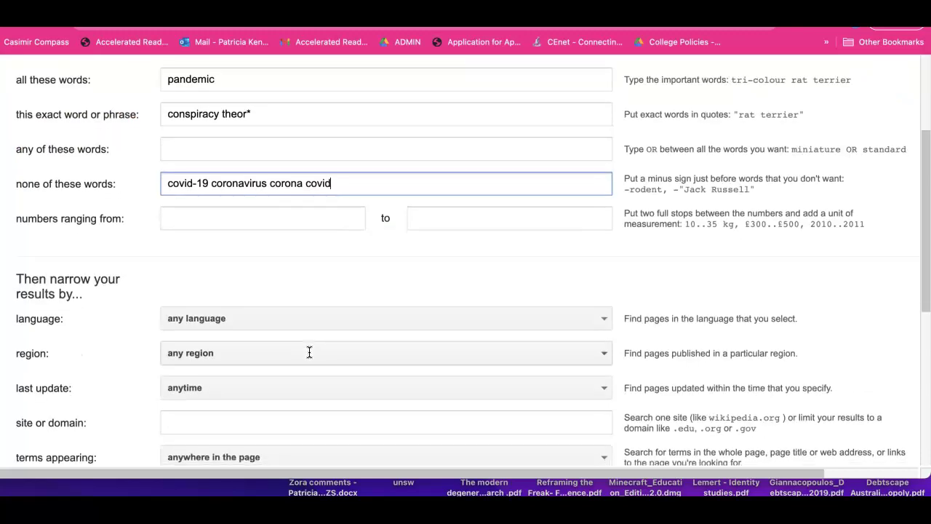
{"action": "left_click", "coordinate": [580, 432]}
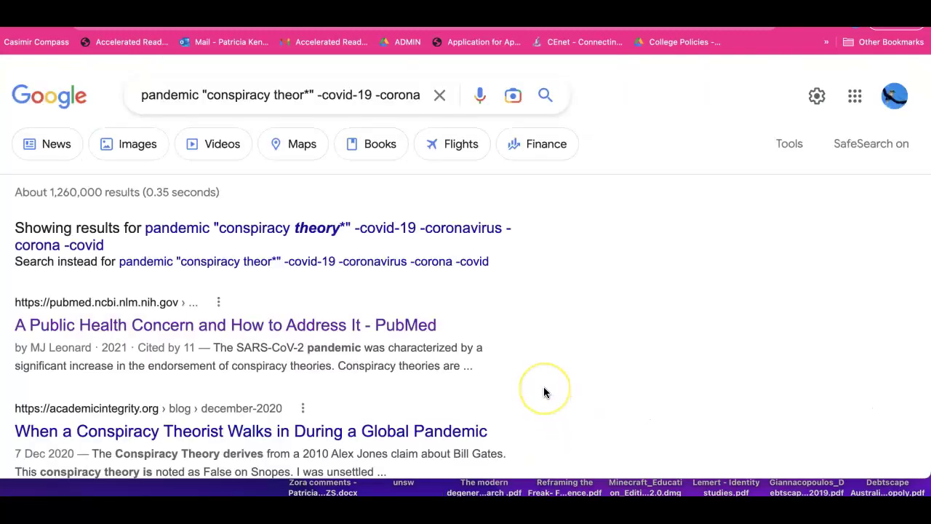
Examine the results of the search that also excludes covid, comparing their sources, dates and topics down to the end of the list.
{"action": "scroll", "coordinate": [544, 392], "scroll_direction": "down", "scroll_amount": 1}
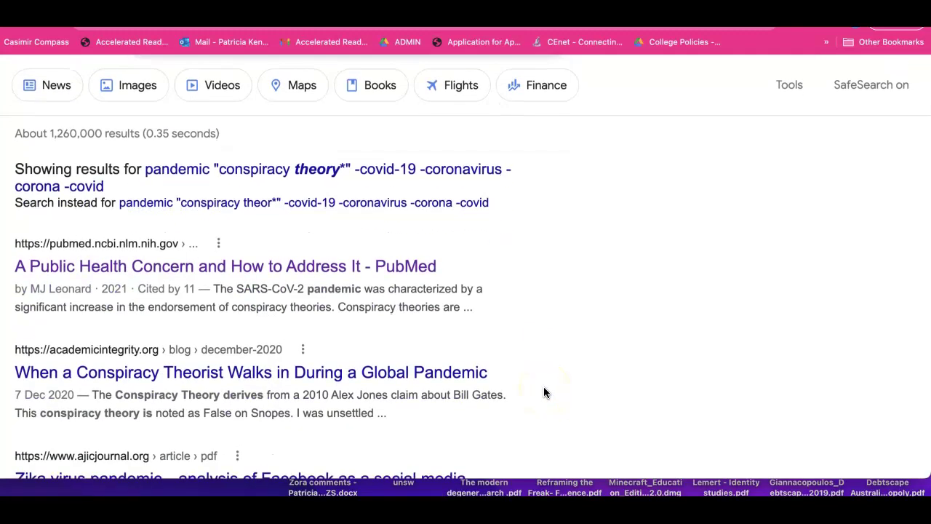
{"action": "scroll", "coordinate": [544, 392], "scroll_direction": "down", "scroll_amount": 2}
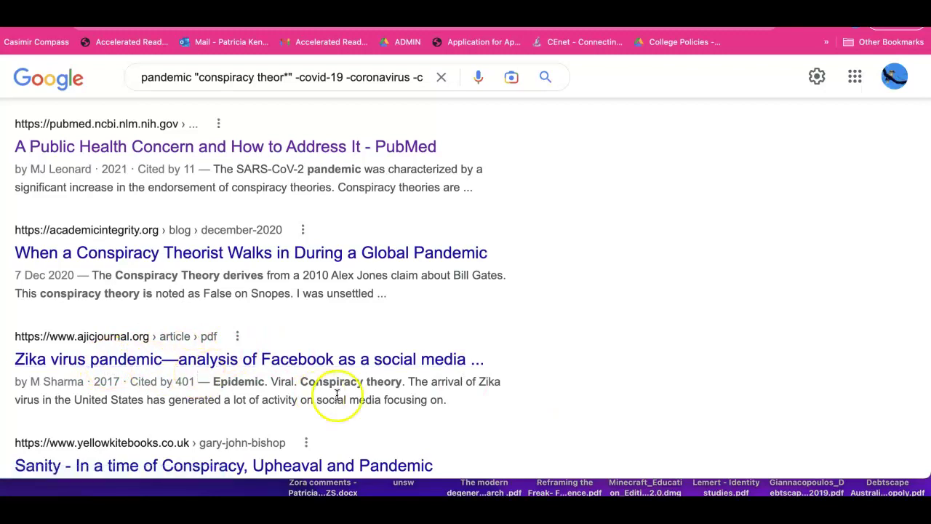
{"action": "scroll", "coordinate": [429, 412], "scroll_direction": "down", "scroll_amount": 1}
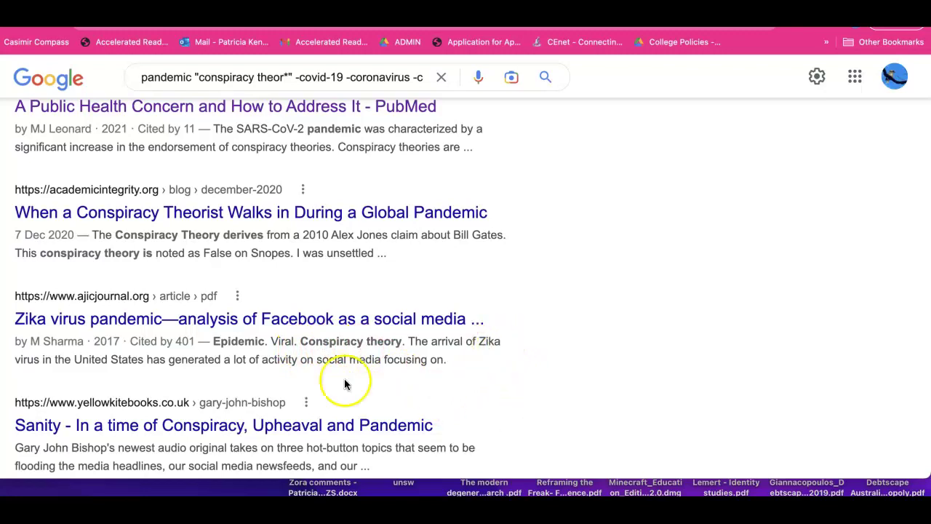
{"action": "scroll", "coordinate": [416, 386], "scroll_direction": "down", "scroll_amount": 5}
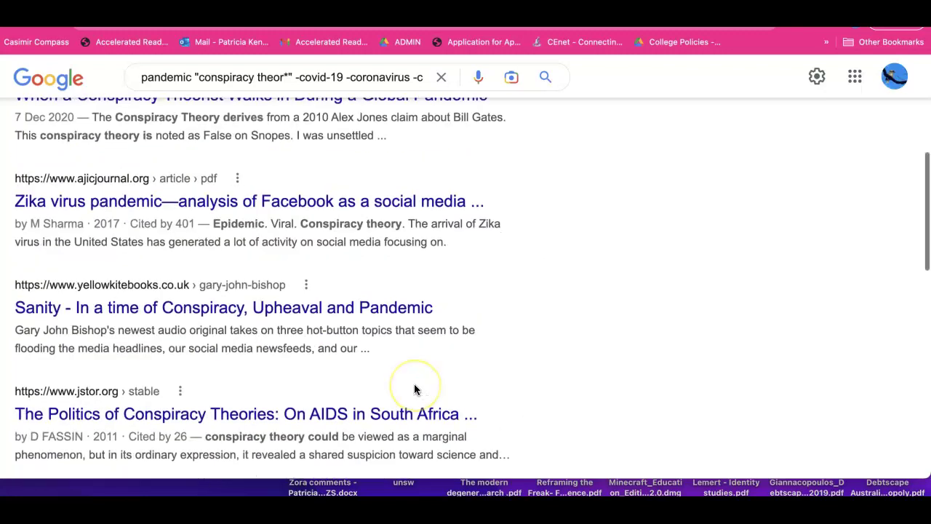
{"action": "scroll", "coordinate": [415, 389], "scroll_direction": "down", "scroll_amount": 3}
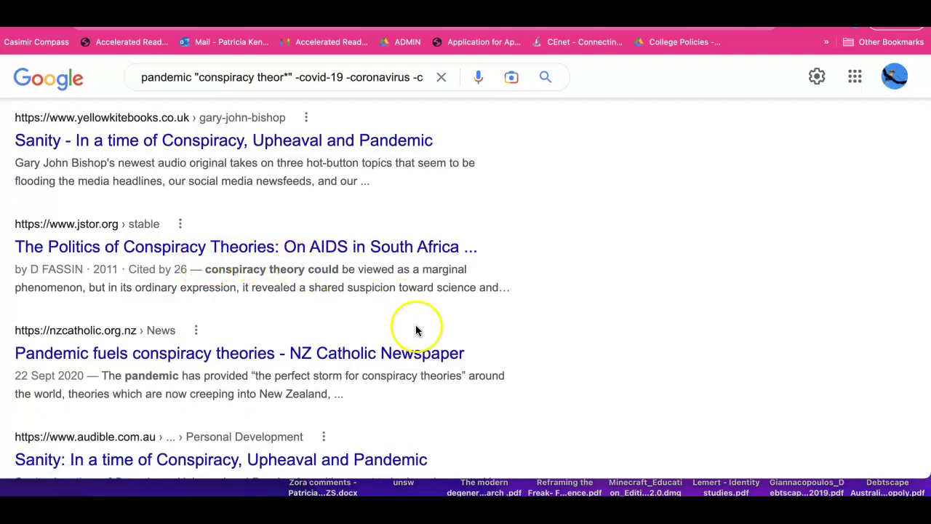
{"action": "scroll", "coordinate": [416, 329], "scroll_direction": "down", "scroll_amount": 5}
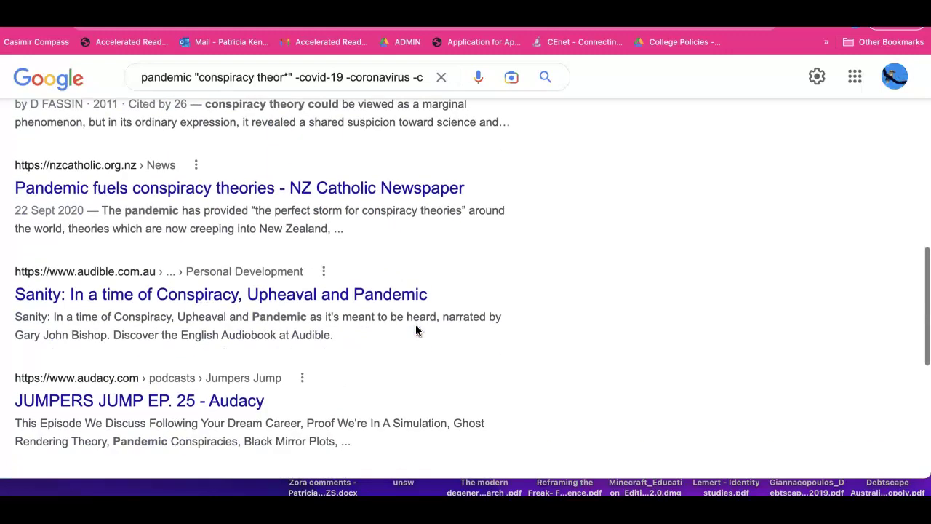
{"action": "scroll", "coordinate": [416, 329], "scroll_direction": "down", "scroll_amount": 6}
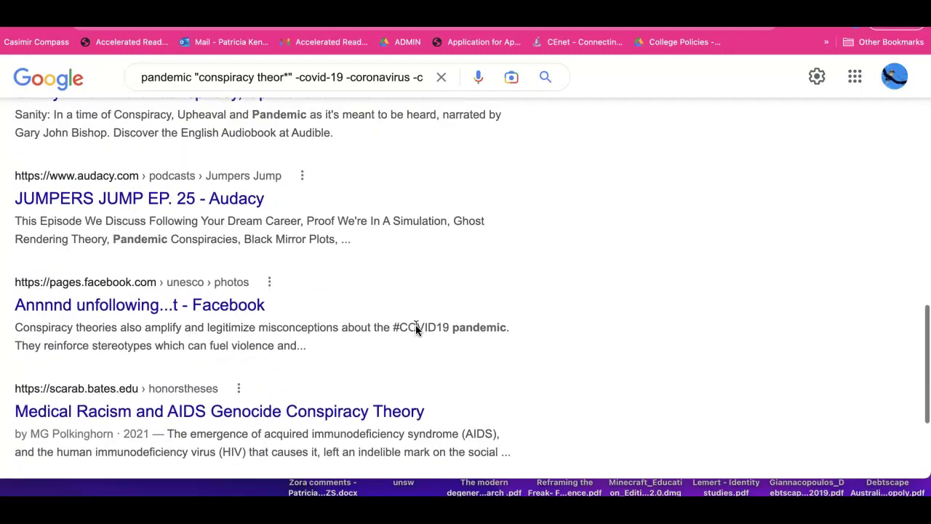
{"action": "scroll", "coordinate": [419, 327], "scroll_direction": "up", "scroll_amount": 12}
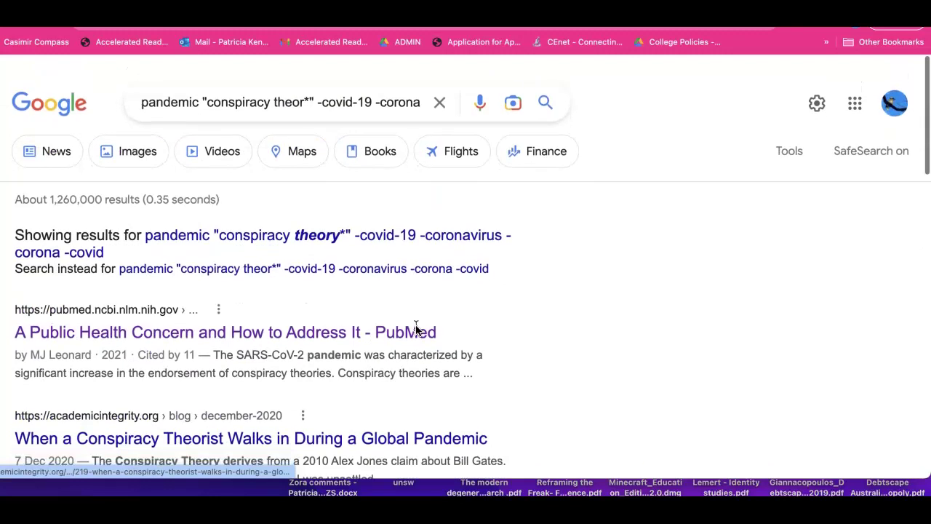
{"action": "left_click", "coordinate": [150, 158]}
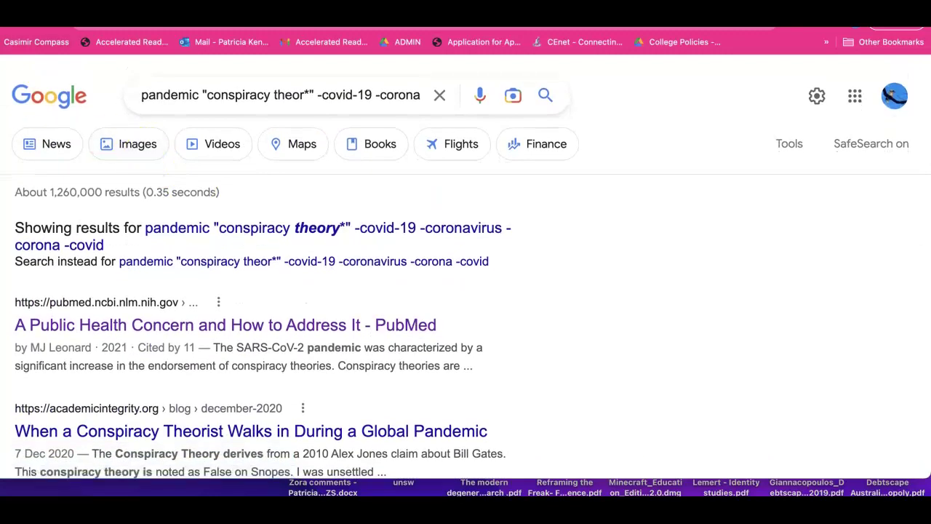
Return to the Advanced Search form, limit the site or domain to edu and run the search.
{"action": "scroll", "coordinate": [276, 346], "scroll_direction": "down", "scroll_amount": 5}
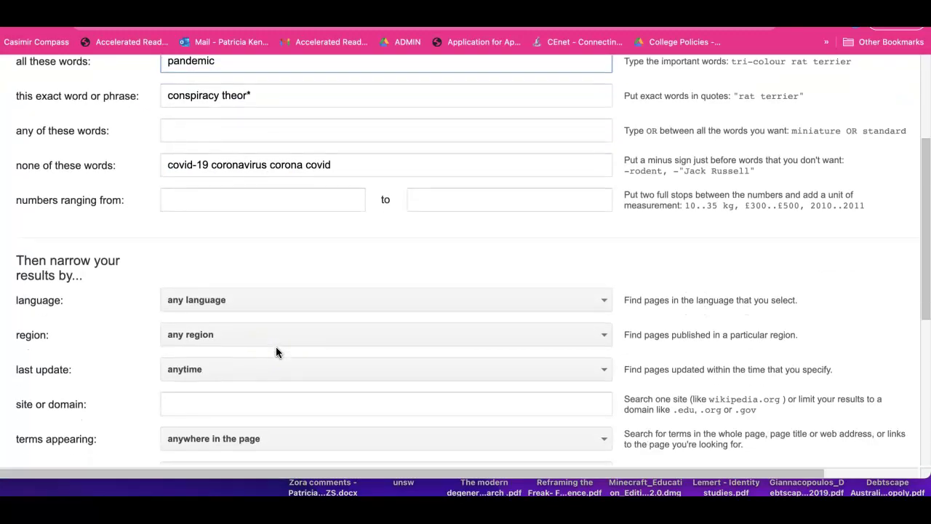
{"action": "scroll", "coordinate": [276, 352], "scroll_direction": "down", "scroll_amount": 2}
{"action": "left_click", "coordinate": [181, 351]}
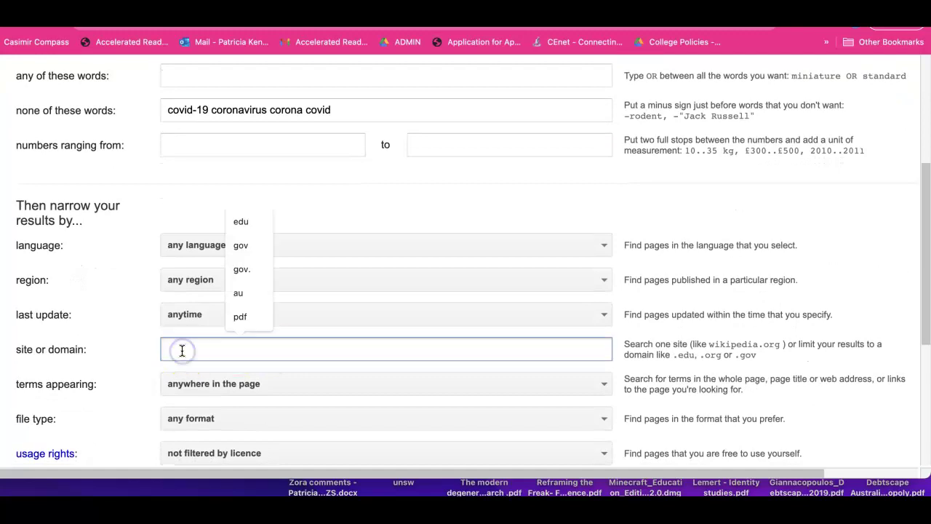
{"action": "type", "text": "edu"}
{"action": "scroll", "coordinate": [309, 348], "scroll_direction": "down", "scroll_amount": 4}
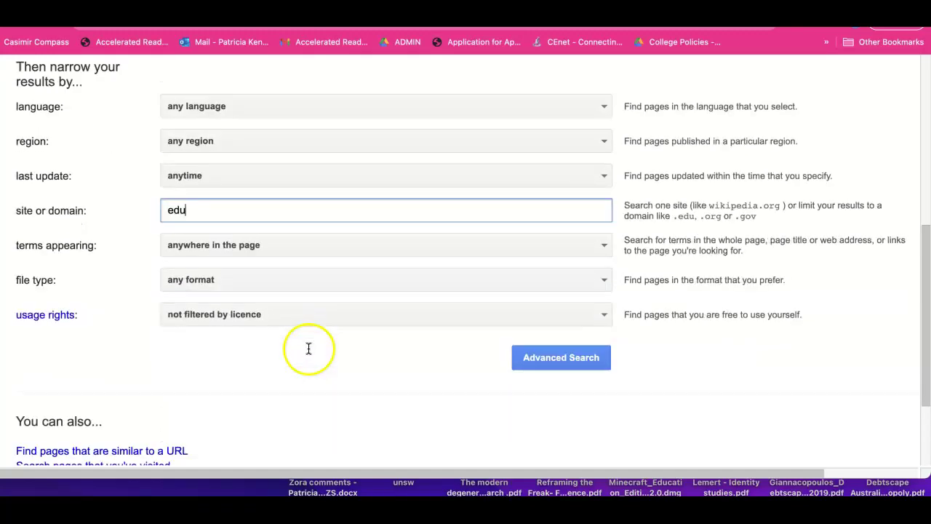
{"action": "left_click", "coordinate": [559, 355]}
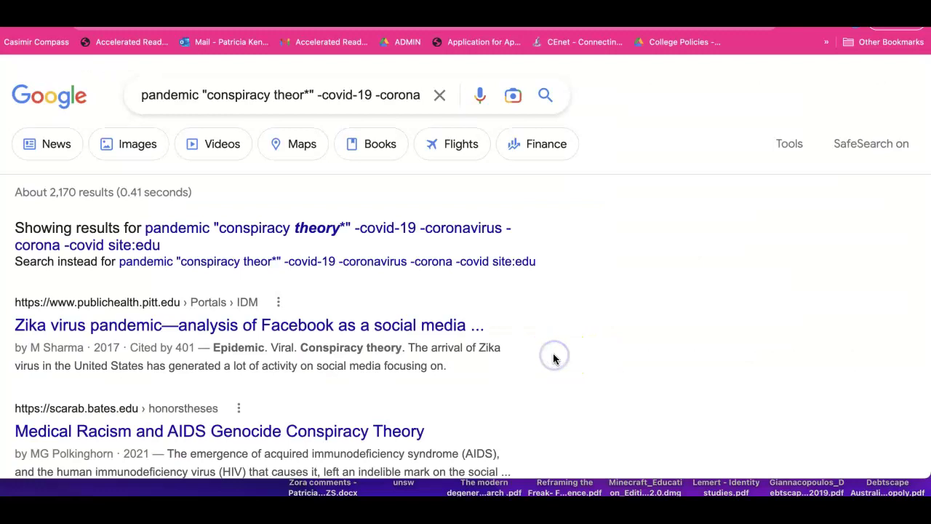
Examine the search results limited to edu sites, comparing their sources, dates and pandemic topics down the list.
{"action": "scroll", "coordinate": [554, 353], "scroll_direction": "down", "scroll_amount": 2}
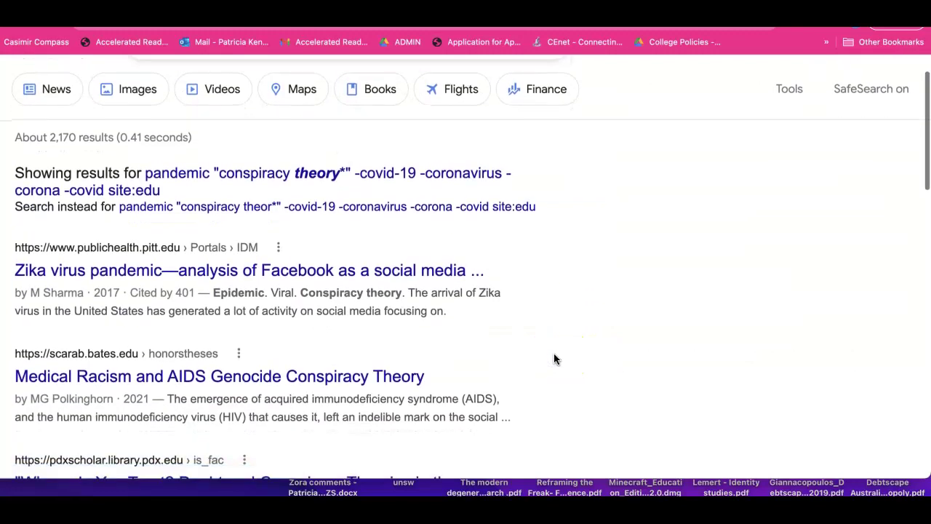
{"action": "scroll", "coordinate": [366, 326], "scroll_direction": "down", "scroll_amount": 3}
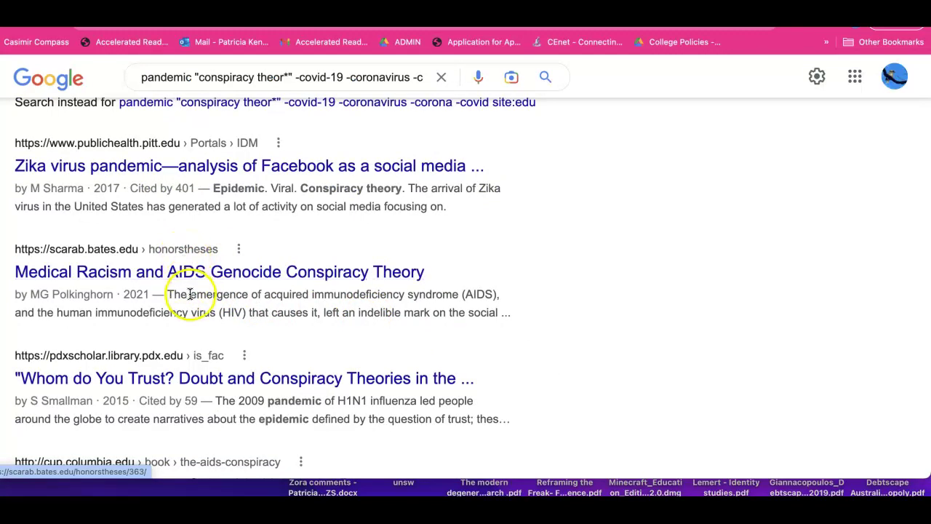
{"action": "scroll", "coordinate": [199, 301], "scroll_direction": "down", "scroll_amount": 1}
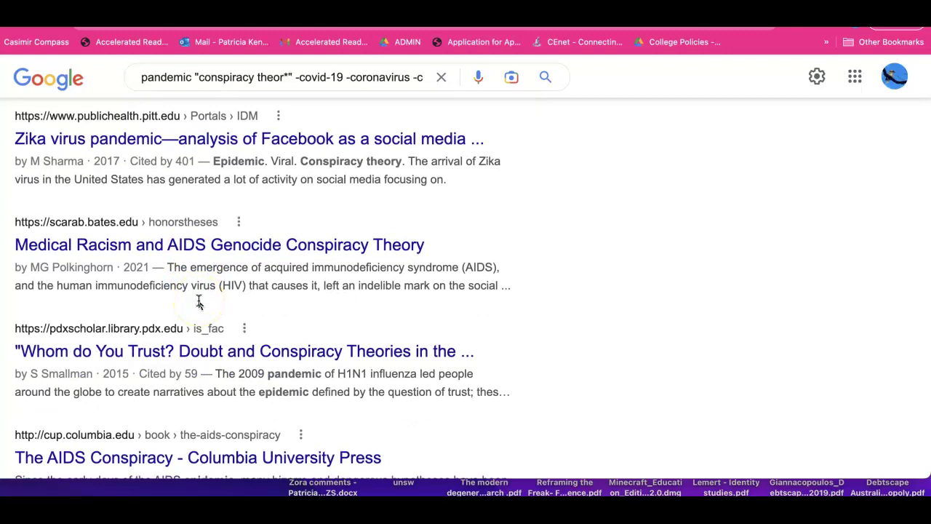
{"action": "left_click_drag", "start_coordinate": [169, 240], "coordinate": [227, 288]}
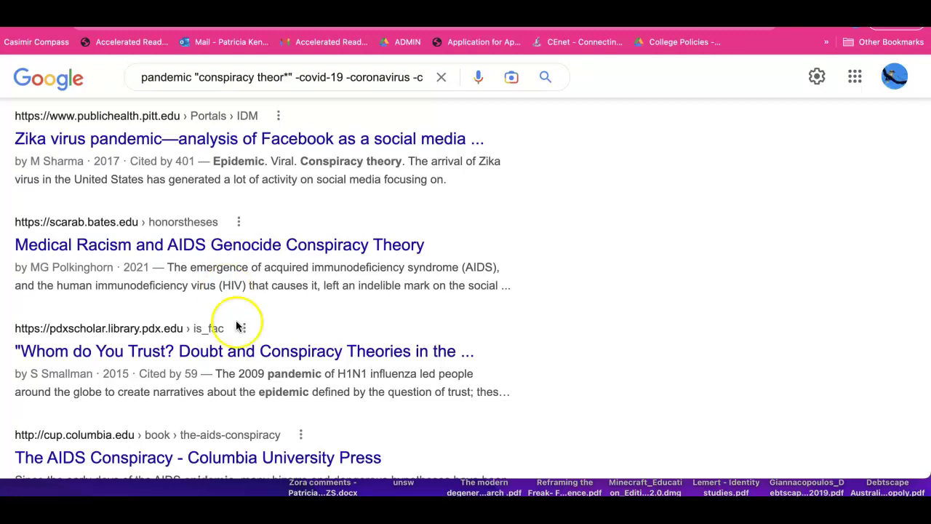
{"action": "scroll", "coordinate": [238, 331], "scroll_direction": "down", "scroll_amount": 1}
{"action": "left_click", "coordinate": [215, 231]}
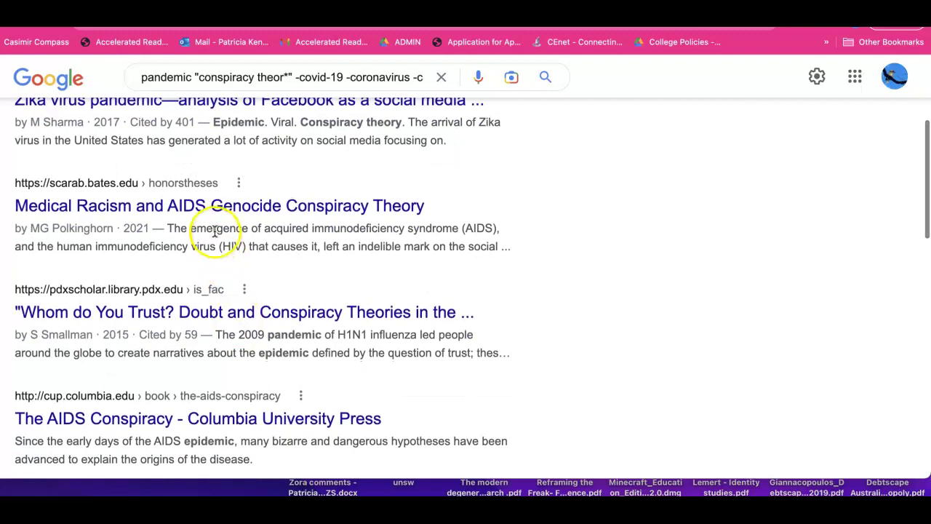
{"action": "scroll", "coordinate": [243, 289], "scroll_direction": "down", "scroll_amount": 3}
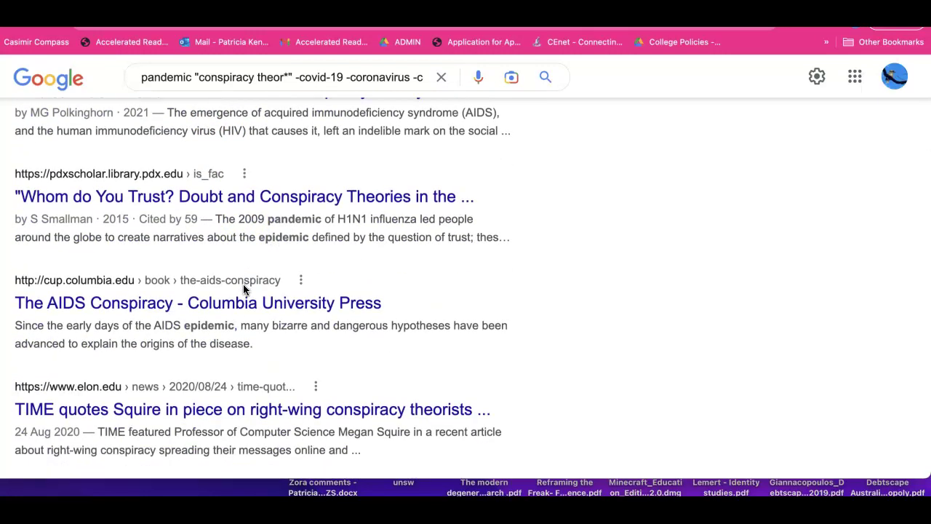
{"action": "scroll", "coordinate": [268, 262], "scroll_direction": "down", "scroll_amount": 2}
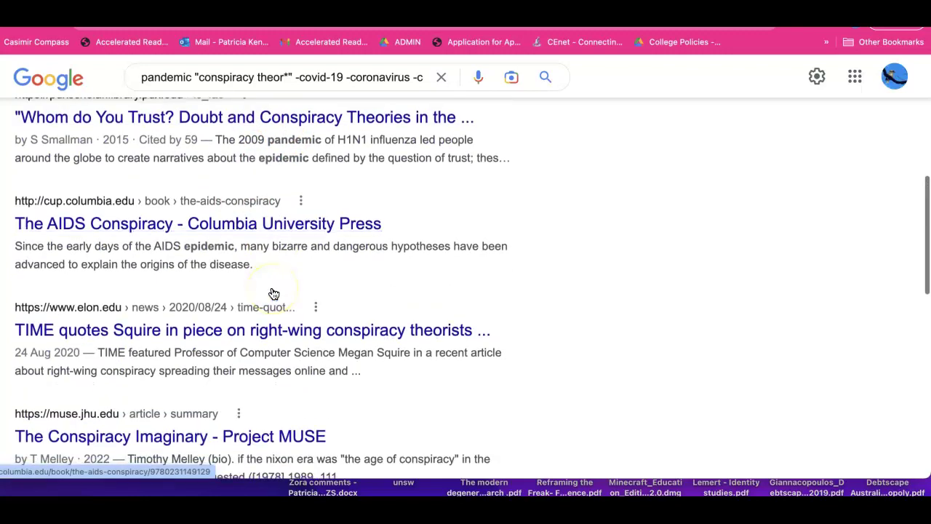
{"action": "scroll", "coordinate": [274, 294], "scroll_direction": "down", "scroll_amount": 5}
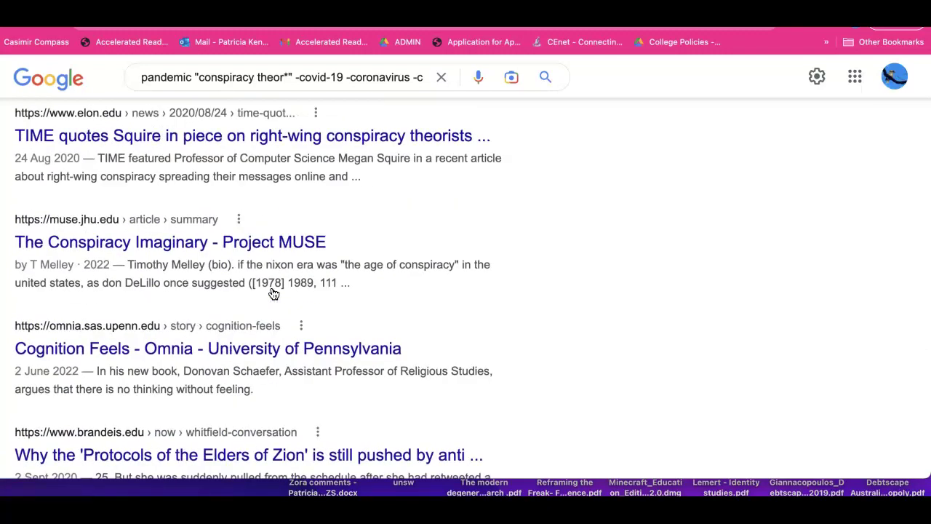
{"action": "scroll", "coordinate": [273, 293], "scroll_direction": "down", "scroll_amount": 8}
{"action": "scroll", "coordinate": [274, 293], "scroll_direction": "up", "scroll_amount": 8}
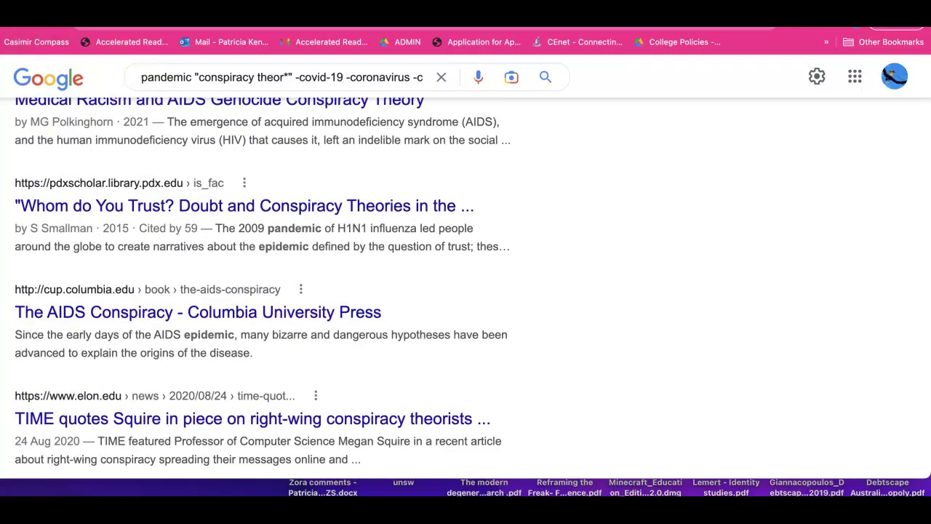
Return to the Advanced Search form, then switch to the presentation and show the Search Strategy 2 slide.
{"action": "key", "text": "super+bracketleft"}
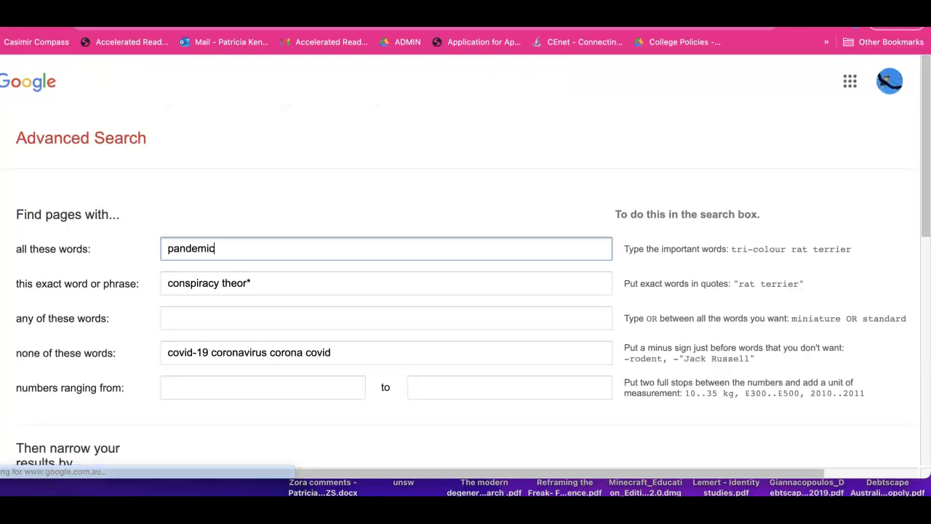
{"action": "key", "text": "ctrl+Tab"}
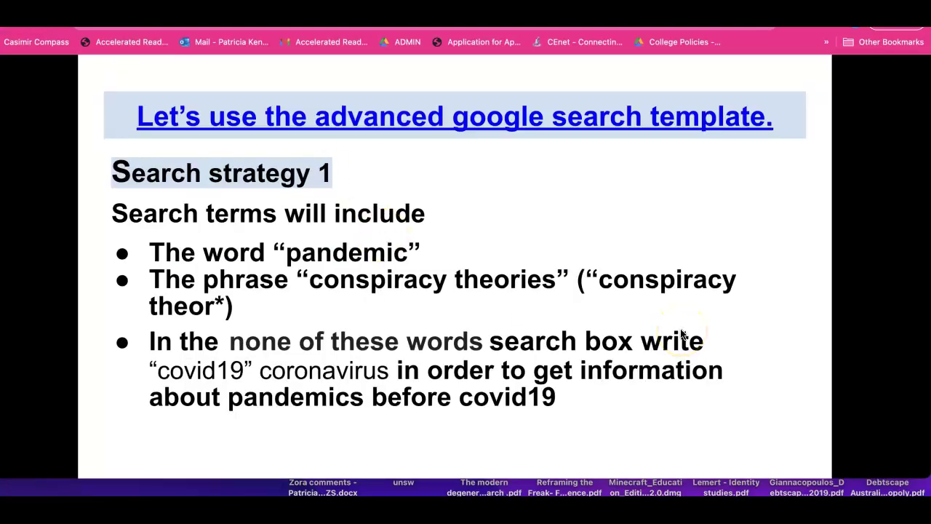
{"action": "key", "text": "Right"}
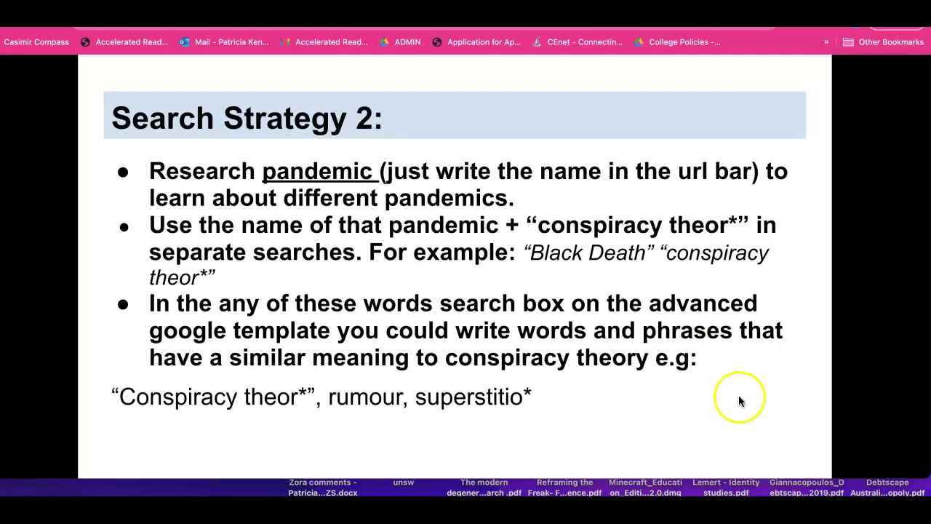